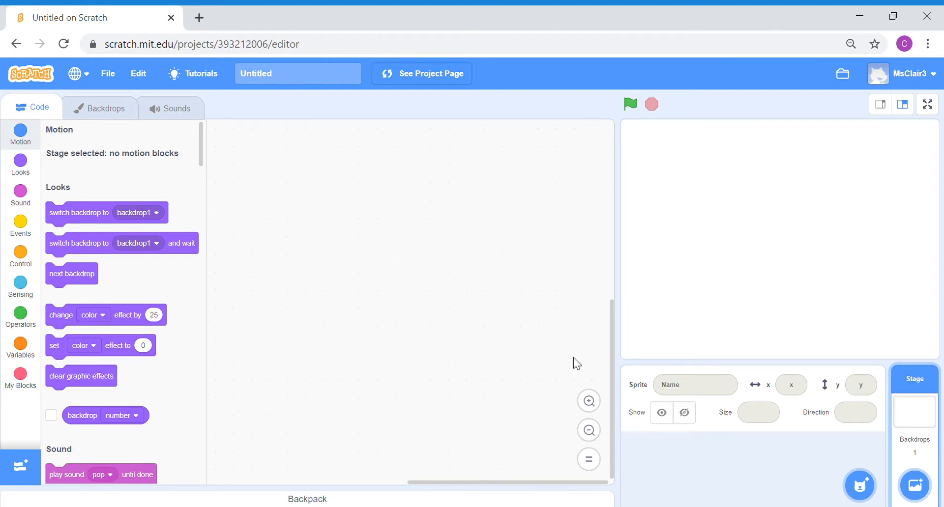
# Create a new painted sprite and draw a white, black-outlined circle about 93 × 89 near the canvas top as the head
pyautogui.moveTo(864, 488)
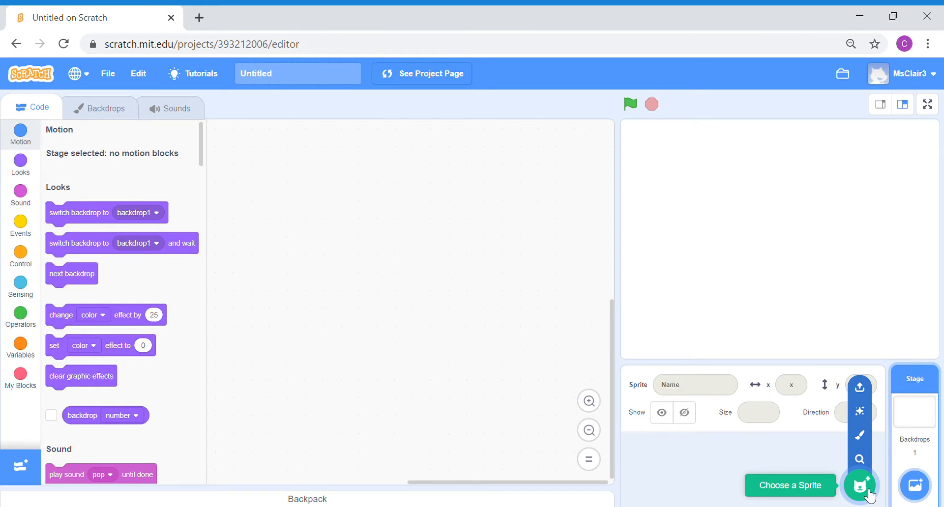
pyautogui.click(865, 445)
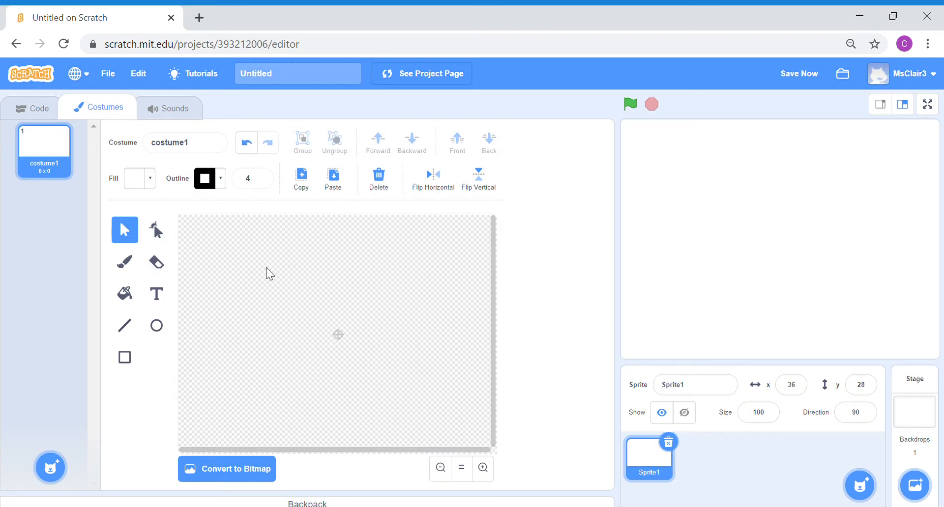
pyautogui.click(159, 328)
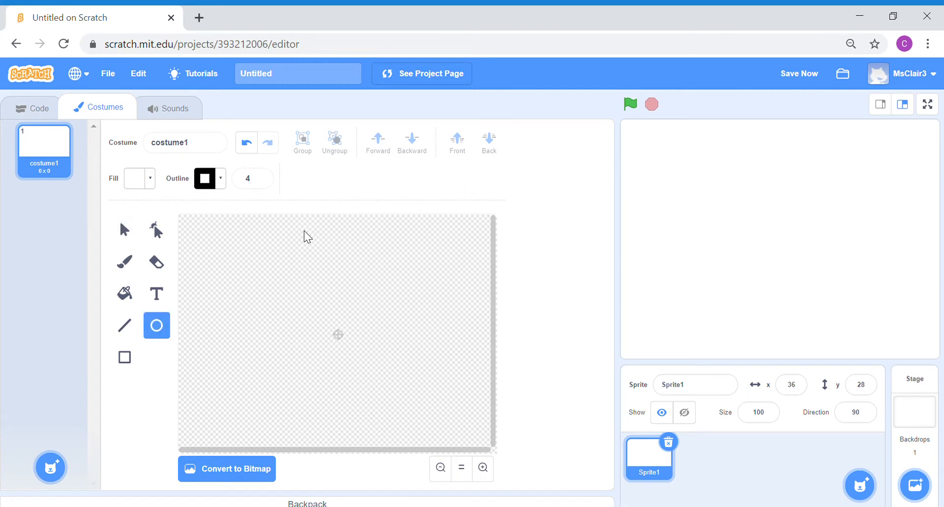
pyautogui.moveTo(304, 232); pyautogui.dragTo(364, 290)
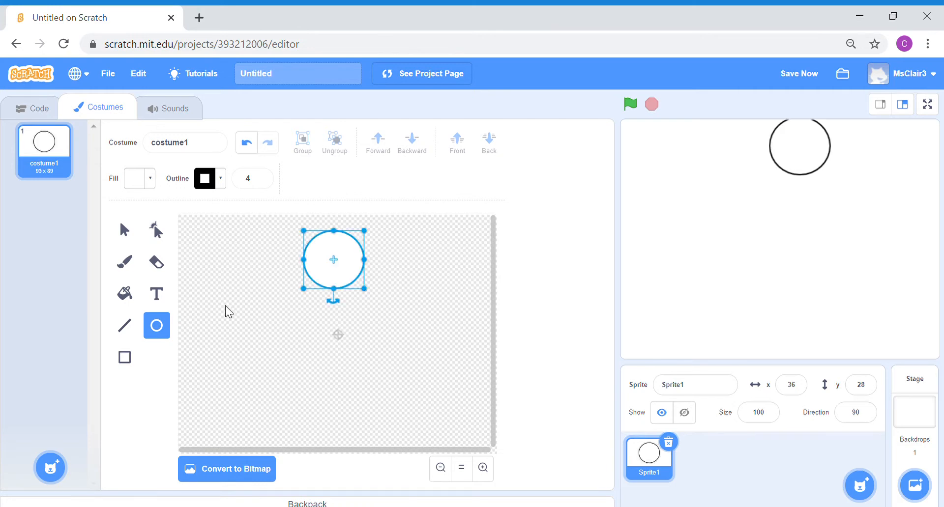
pyautogui.click(255, 337)
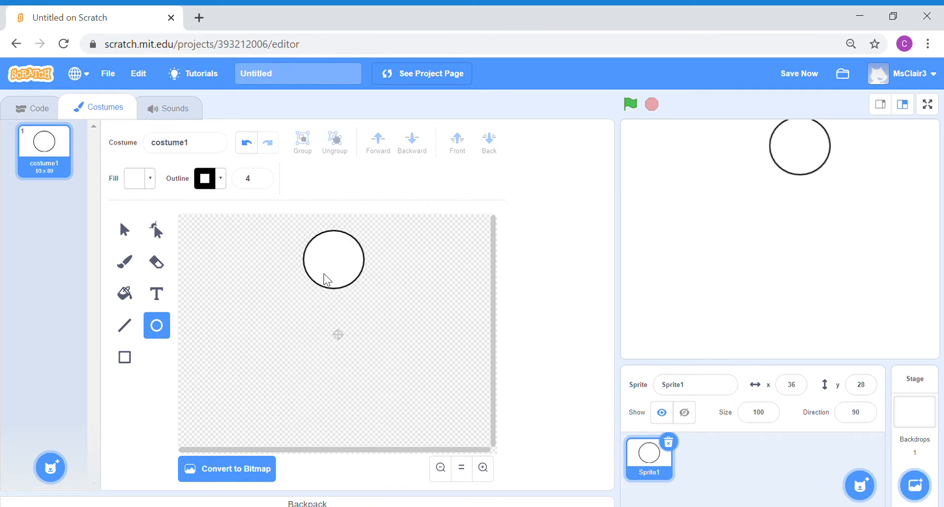
# Draw a tall narrow oval as the body, place it directly beneath the head and send it to the back
pyautogui.moveTo(323, 268)
pyautogui.mouseDown()
pyautogui.moveTo(370, 369)
pyautogui.moveTo(394, 390)
pyautogui.moveTo(371, 390)
pyautogui.mouseUp()
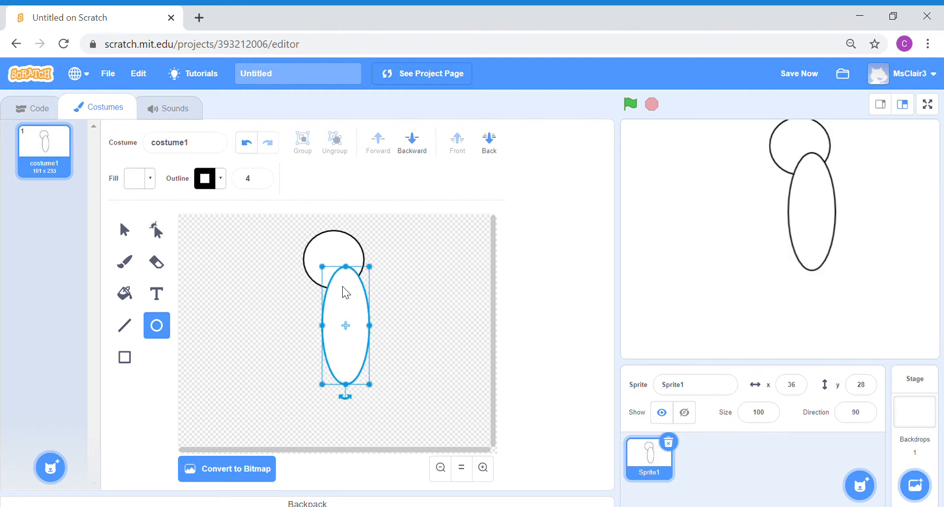
pyautogui.moveTo(347, 293); pyautogui.dragTo(336, 307)
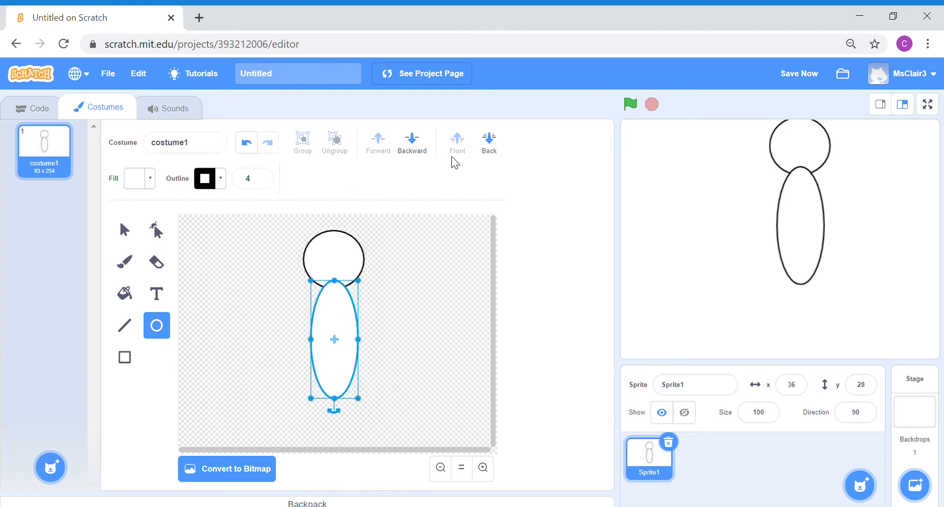
pyautogui.click(490, 144)
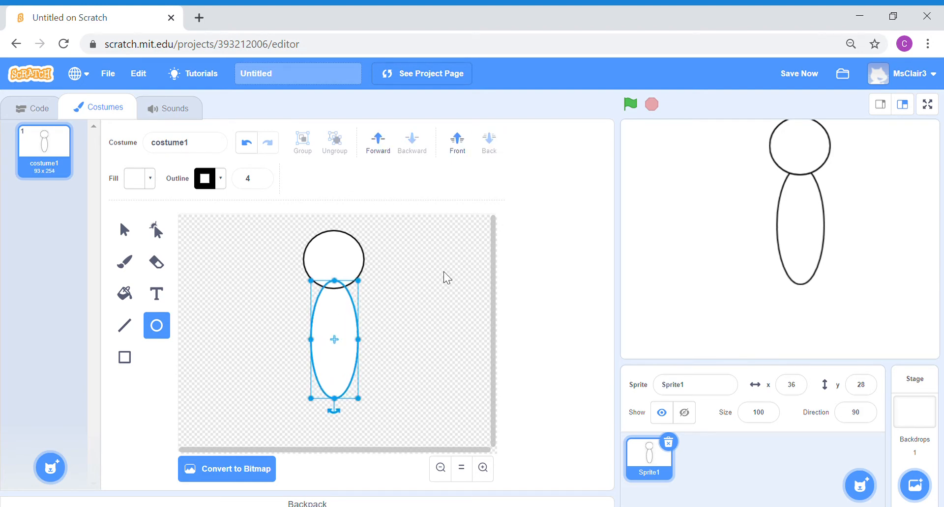
pyautogui.click(437, 307)
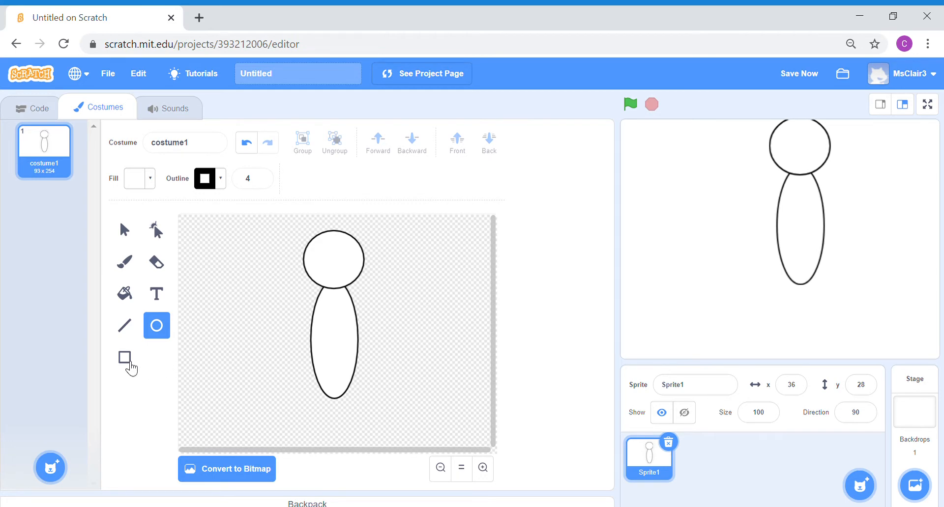
# Draw a long thin rectangle as an arm and tilt it diagonally from the shoulder across the body, pointing down and right
pyautogui.click(129, 364)
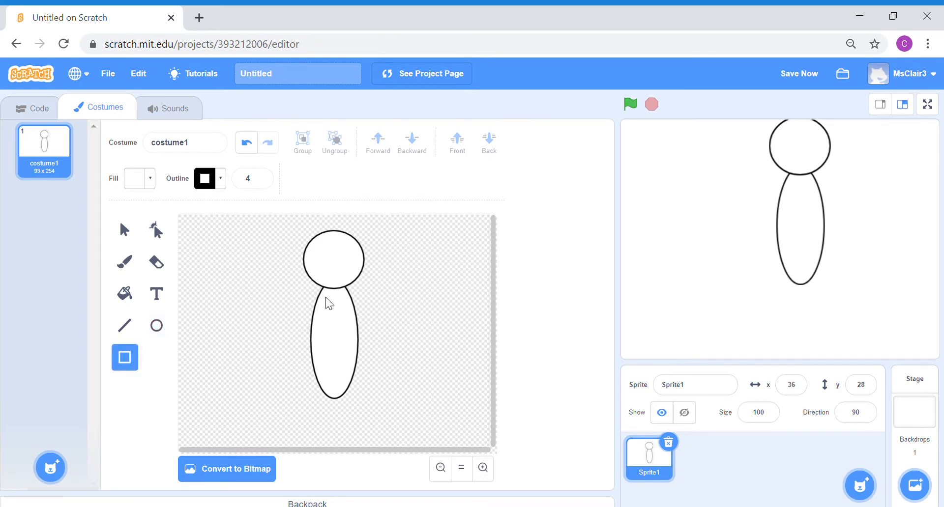
pyautogui.moveTo(326, 298)
pyautogui.mouseDown()
pyautogui.moveTo(345, 330)
pyautogui.moveTo(352, 386)
pyautogui.moveTo(343, 405)
pyautogui.moveTo(338, 395)
pyautogui.moveTo(341, 363)
pyautogui.moveTo(390, 373)
pyautogui.moveTo(370, 396)
pyautogui.mouseUp()
pyautogui.moveTo(354, 359)
pyautogui.mouseDown()
pyautogui.moveTo(364, 357)
pyautogui.moveTo(381, 382)
pyautogui.moveTo(357, 356)
pyautogui.mouseUp()
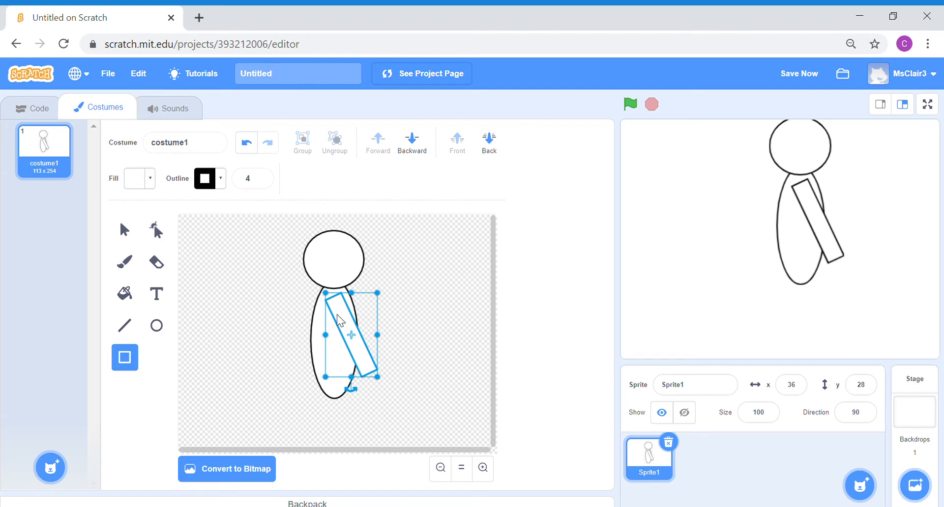
pyautogui.click(297, 320)
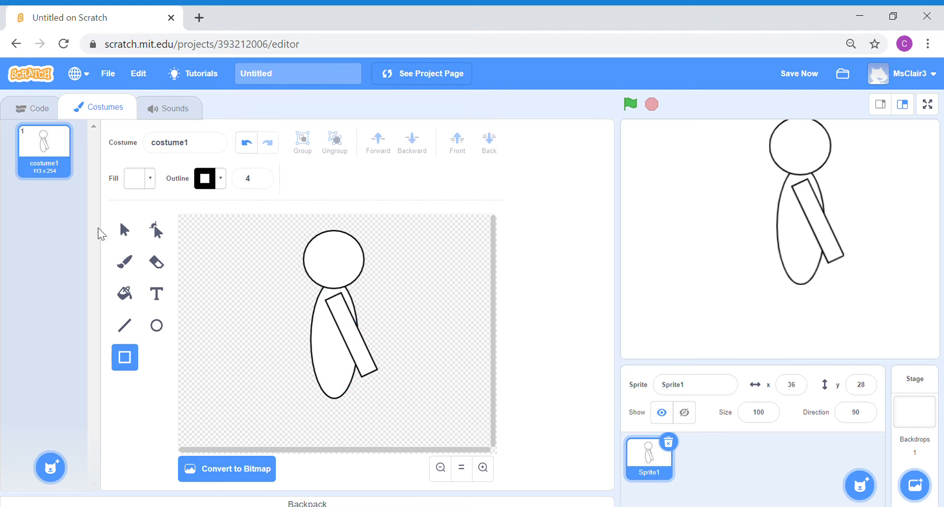
# Duplicate the arm, tilt the copy the opposite way, align it at the shoulder and send it behind the body
pyautogui.click(124, 229)
pyautogui.click(352, 329)
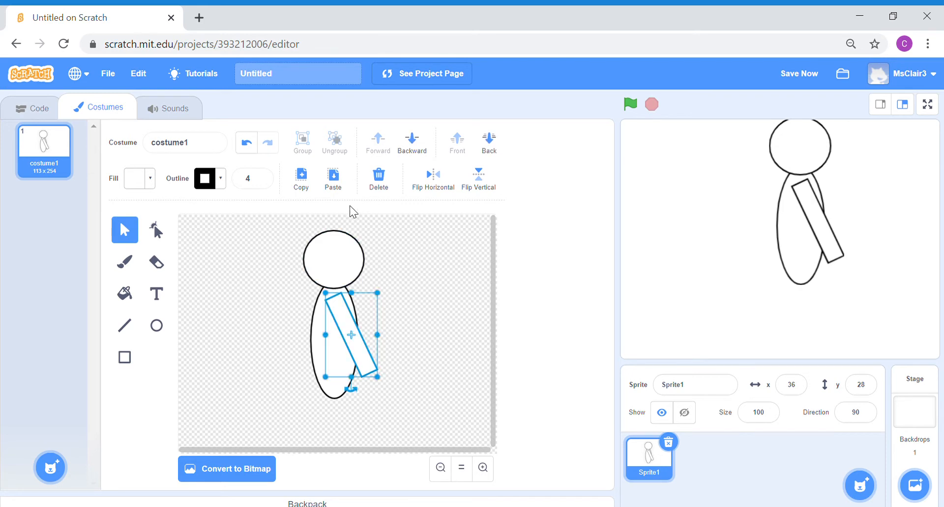
pyautogui.click(309, 176)
pyautogui.click(339, 188)
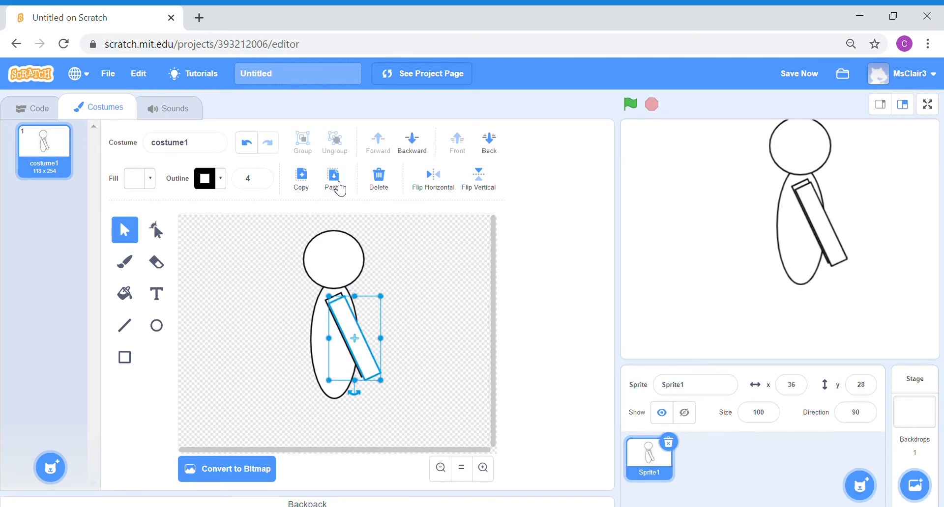
pyautogui.moveTo(364, 404); pyautogui.dragTo(311, 395)
pyautogui.moveTo(351, 357); pyautogui.dragTo(322, 356)
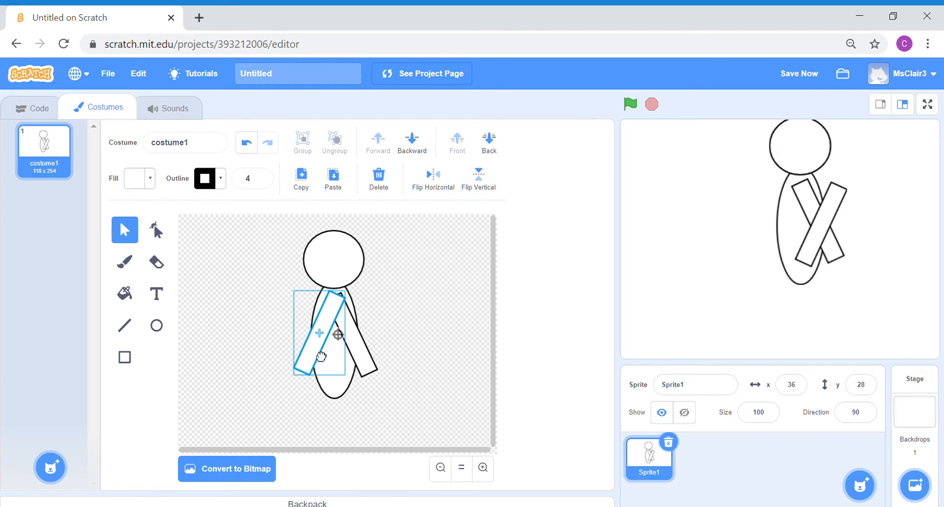
pyautogui.click(498, 152)
pyautogui.click(498, 153)
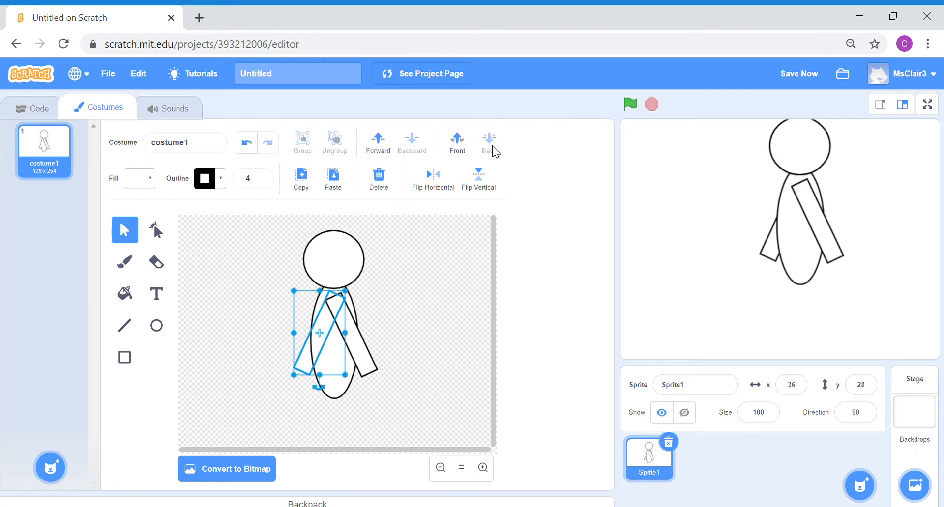
pyautogui.click(417, 312)
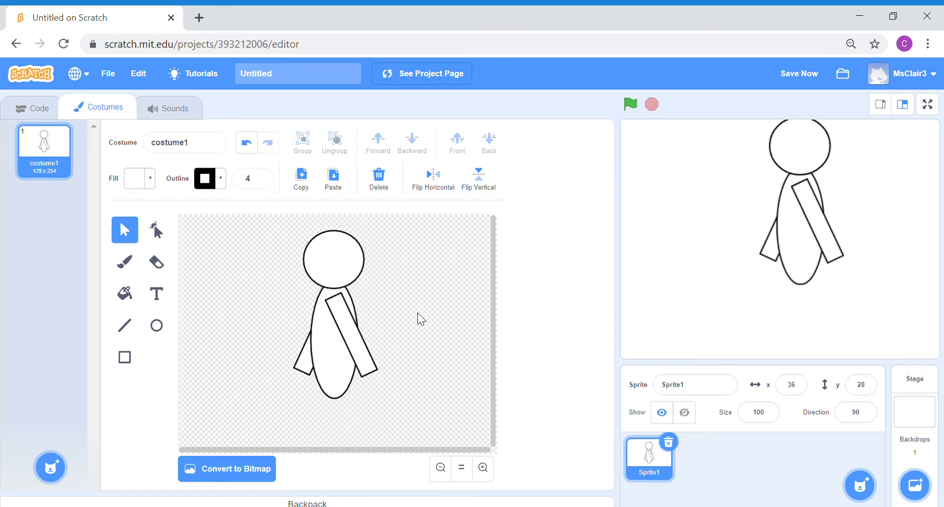
# Paste another copy of the arm and place it at the bottom of the body as the first leg
pyautogui.click(340, 323)
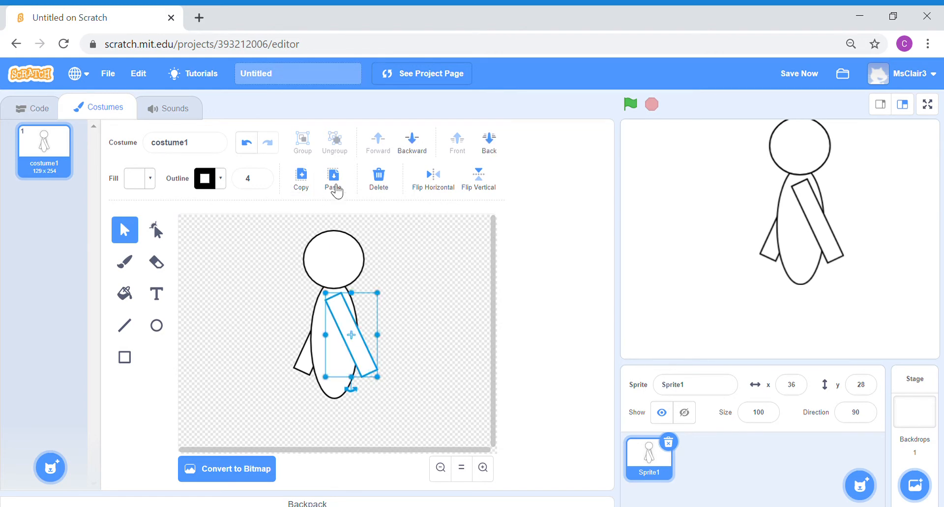
pyautogui.click(336, 191)
pyautogui.moveTo(374, 370); pyautogui.dragTo(372, 446)
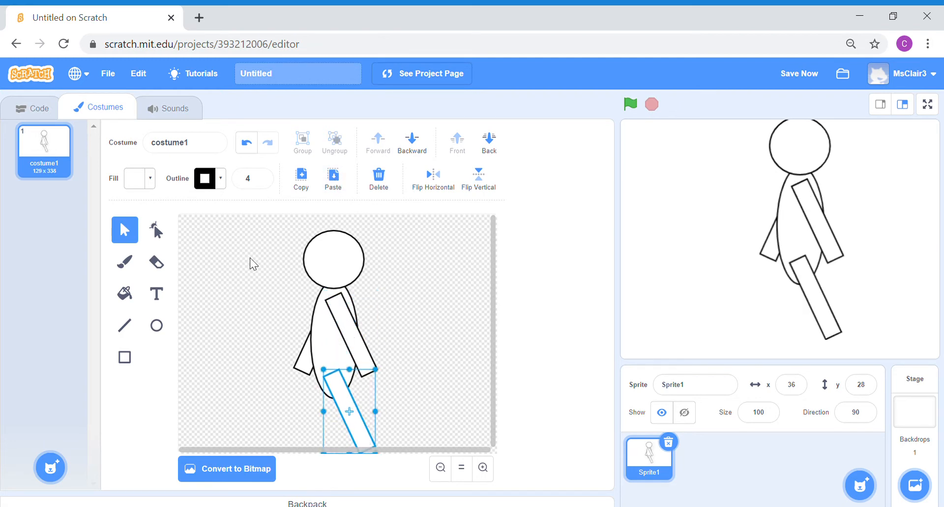
# Select the whole figure and scale it down to about 107 × 277
pyautogui.click(258, 281)
pyautogui.moveTo(404, 365); pyautogui.dragTo(412, 458)
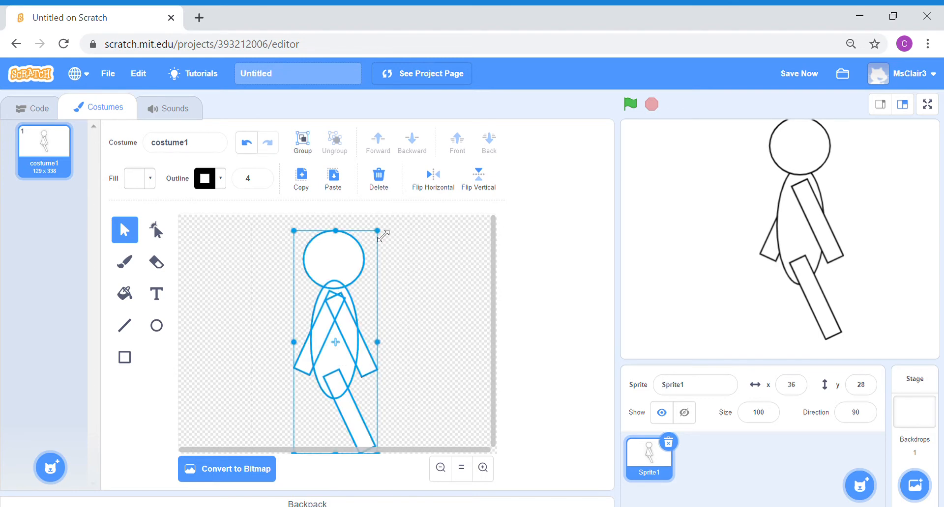
pyautogui.moveTo(384, 236); pyautogui.dragTo(354, 266)
pyautogui.click(422, 285)
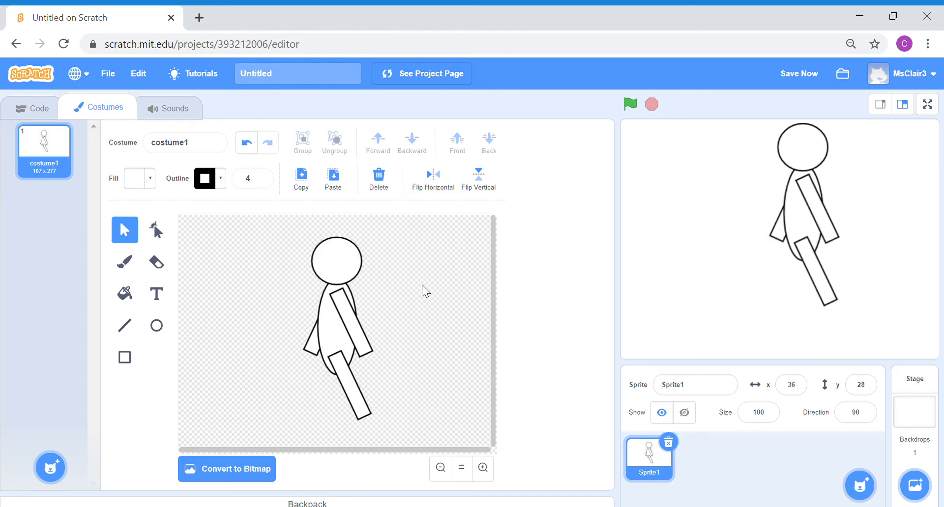
# Enlarge the first leg, then place a copy tilted the opposite way at the hip as the second leg
pyautogui.click(366, 410)
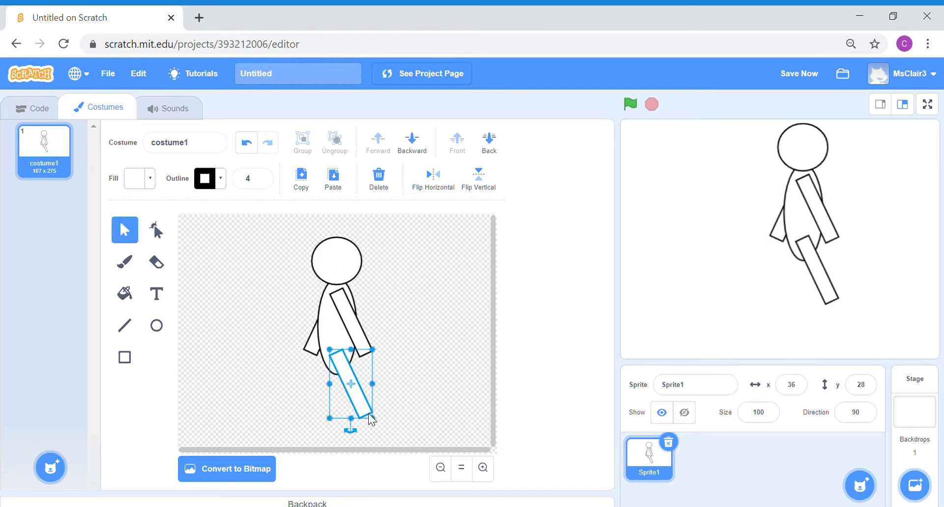
pyautogui.moveTo(378, 423); pyautogui.dragTo(381, 442)
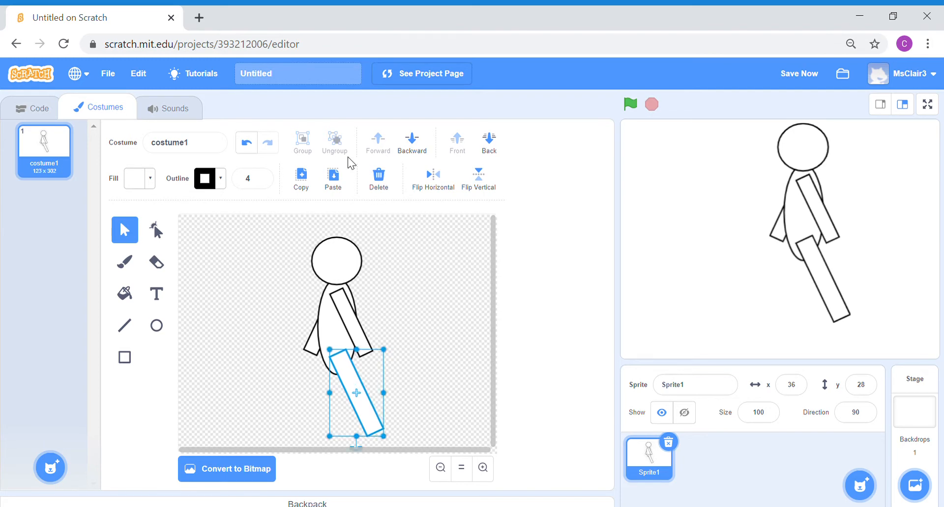
pyautogui.click(333, 182)
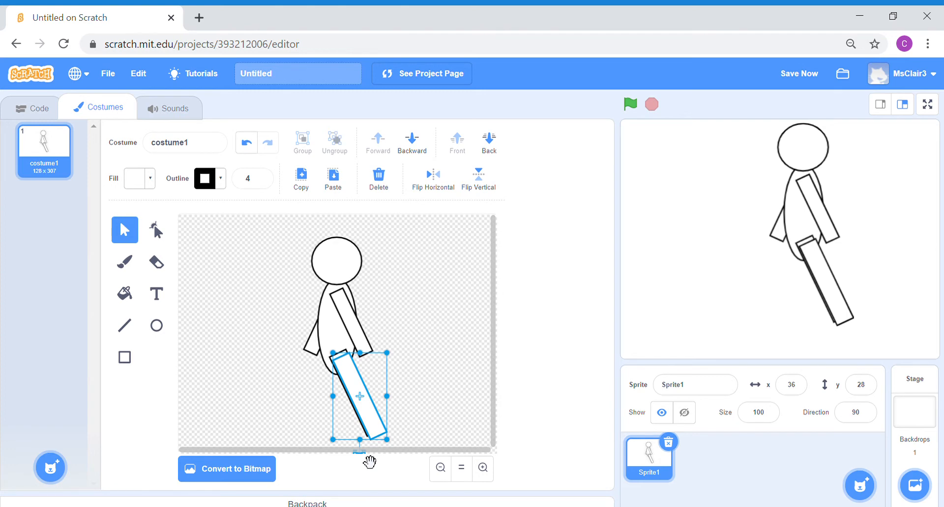
pyautogui.moveTo(369, 421); pyautogui.dragTo(403, 390)
pyautogui.moveTo(400, 430); pyautogui.dragTo(348, 415)
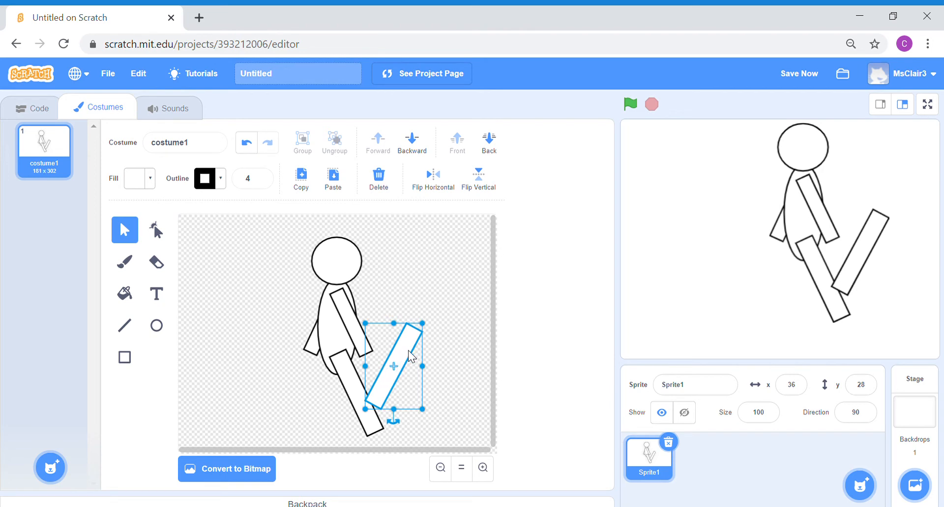
pyautogui.moveTo(409, 351); pyautogui.dragTo(333, 377)
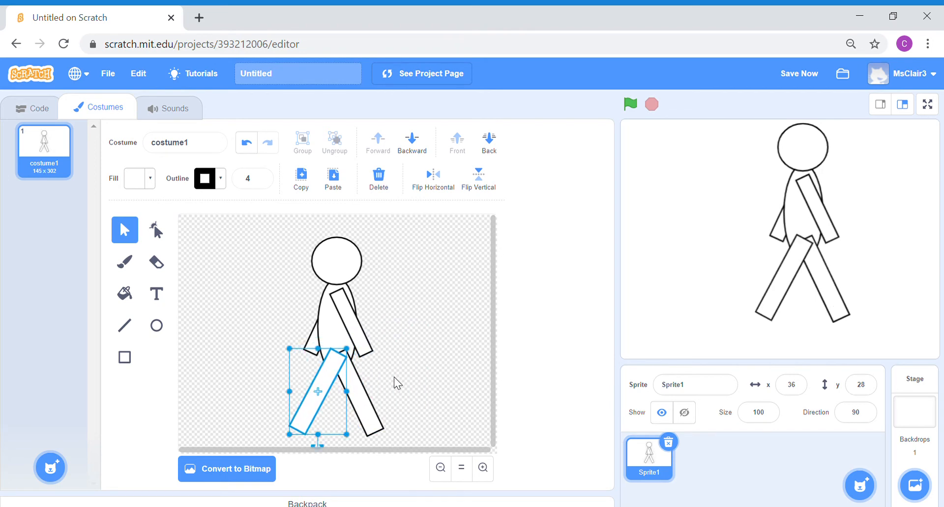
pyautogui.click(395, 378)
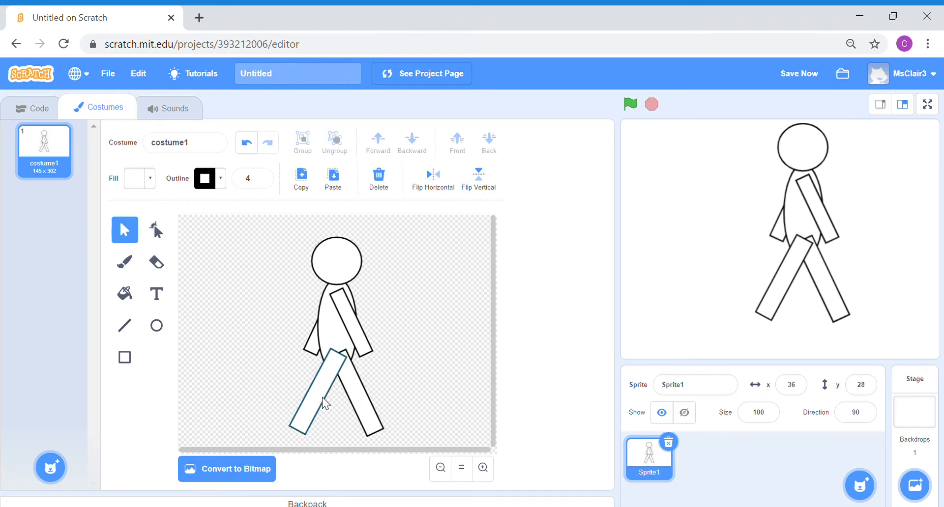
# Nudge both legs slightly up to line up at the hip and send the right-hand leg behind the body
pyautogui.moveTo(322, 397); pyautogui.dragTo(352, 376)
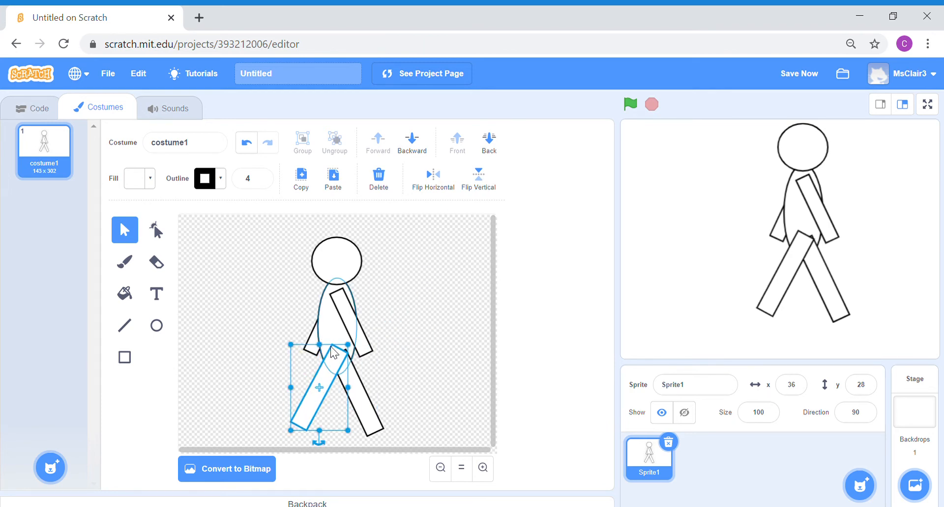
pyautogui.moveTo(366, 407)
pyautogui.mouseDown()
pyautogui.moveTo(419, 387)
pyautogui.moveTo(379, 422)
pyautogui.moveTo(413, 394)
pyautogui.moveTo(381, 390)
pyautogui.moveTo(369, 407)
pyautogui.moveTo(363, 400)
pyautogui.mouseUp()
pyautogui.click(489, 148)
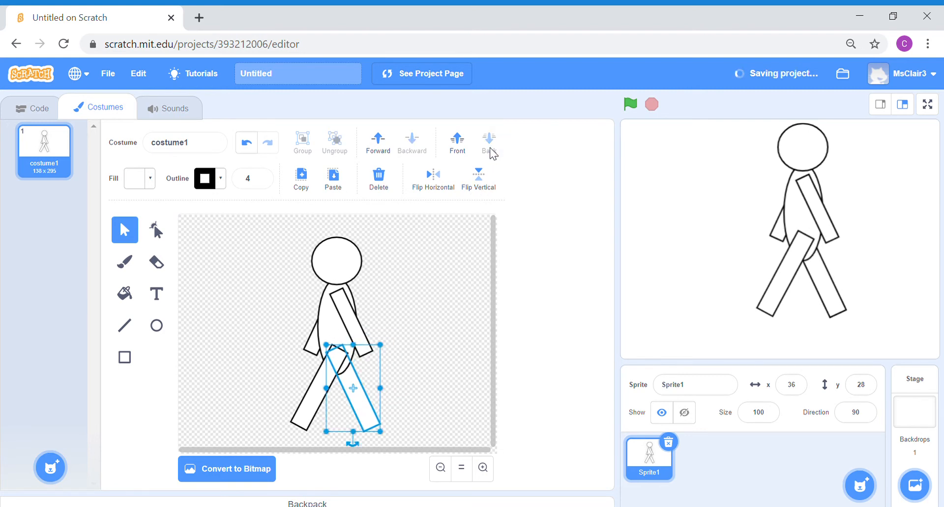
pyautogui.click(402, 400)
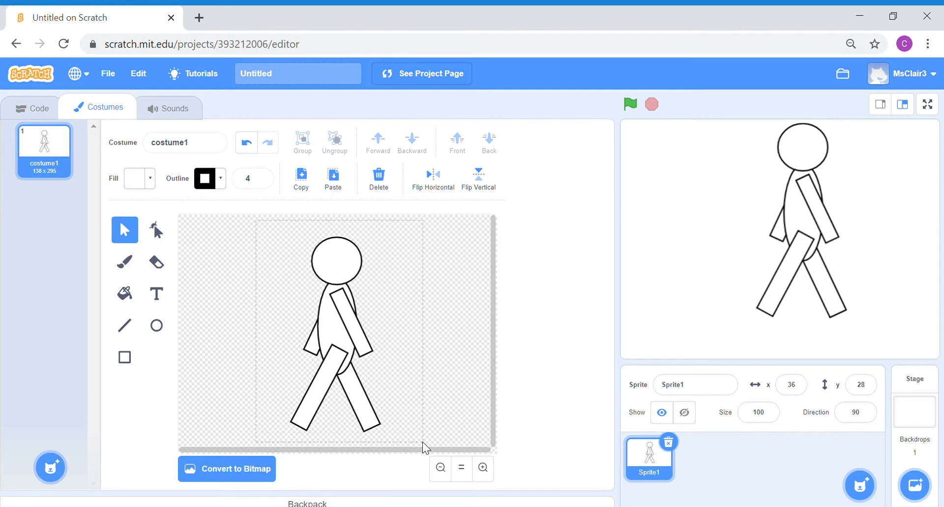
# Select all parts of the figure together and reposition it near the centre of the canvas
pyautogui.hotkey('ctrl', 'a')
pyautogui.moveTo(357, 329)
pyautogui.mouseDown()
pyautogui.moveTo(340, 313)
pyautogui.moveTo(348, 319)
pyautogui.mouseUp()
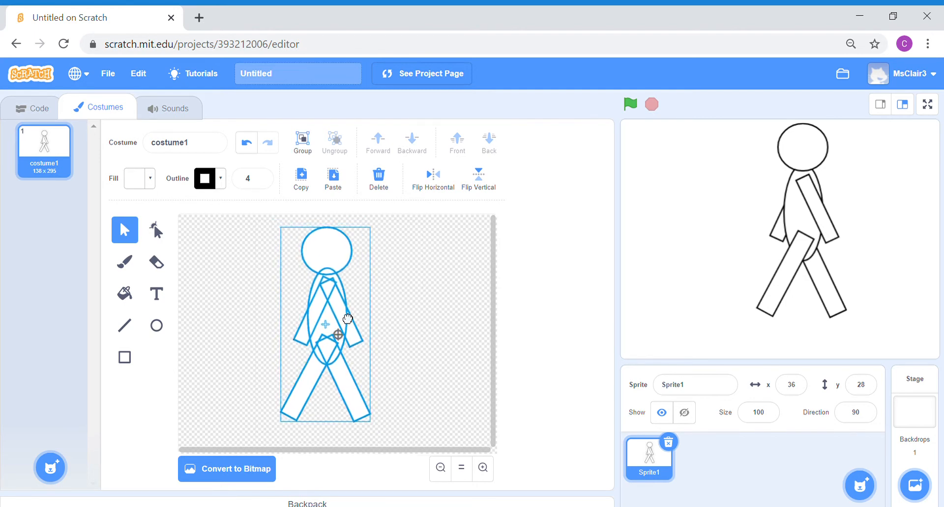
pyautogui.click(444, 314)
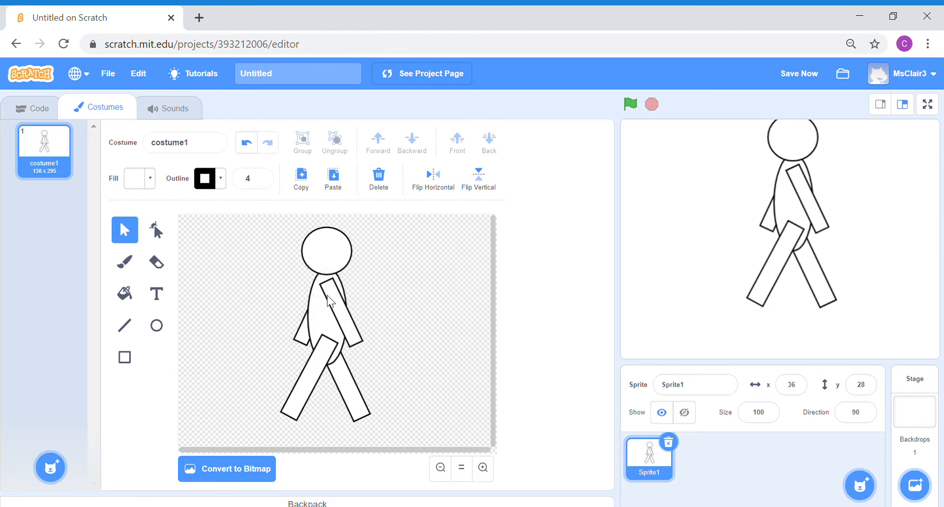
pyautogui.moveTo(250, 217); pyautogui.dragTo(426, 358)
pyautogui.moveTo(412, 423); pyautogui.dragTo(412, 423)
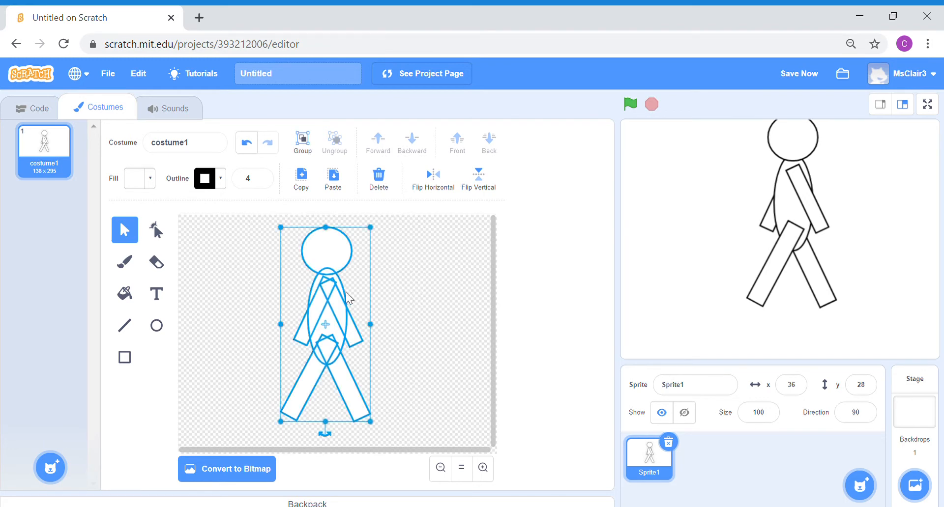
pyautogui.moveTo(332, 330); pyautogui.dragTo(341, 348)
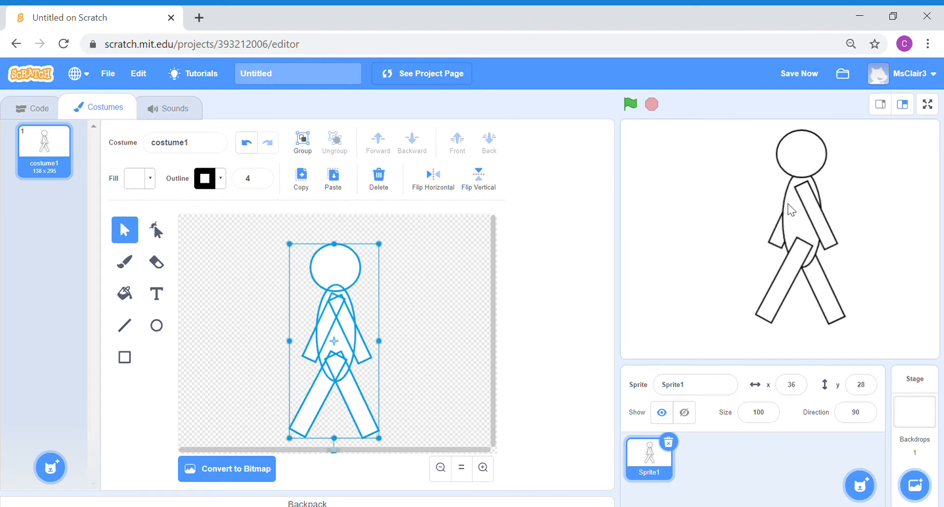
pyautogui.click(435, 349)
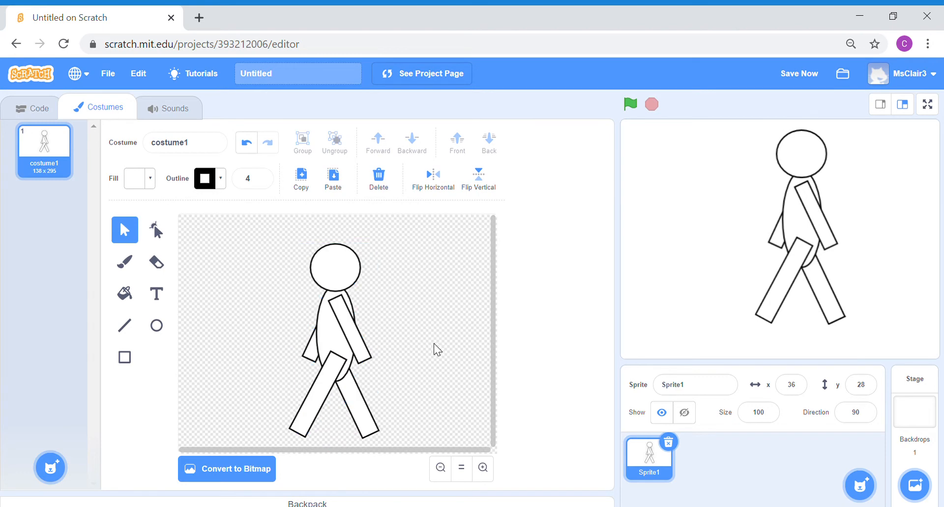
# Duplicate costume1 and rotate both arms in the copy inward so they hang close to the body
pyautogui.rightClick(47, 148)
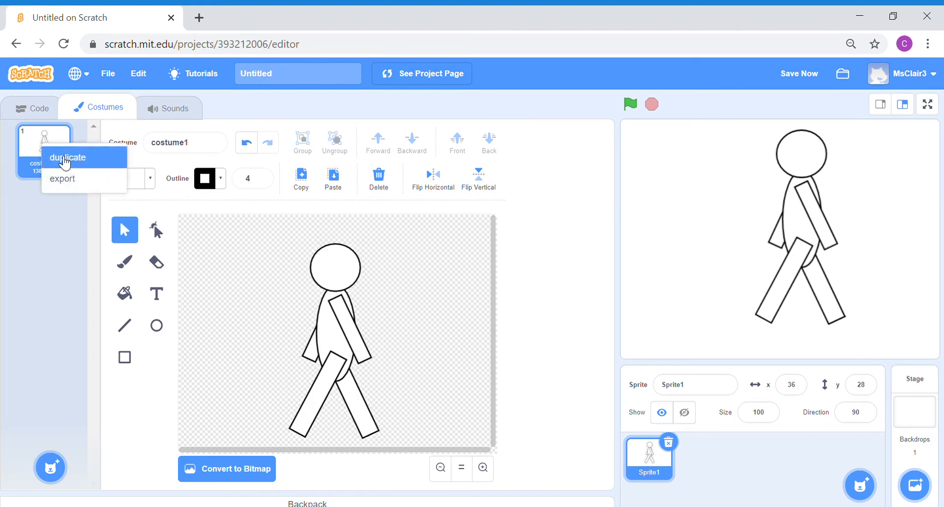
pyautogui.click(63, 158)
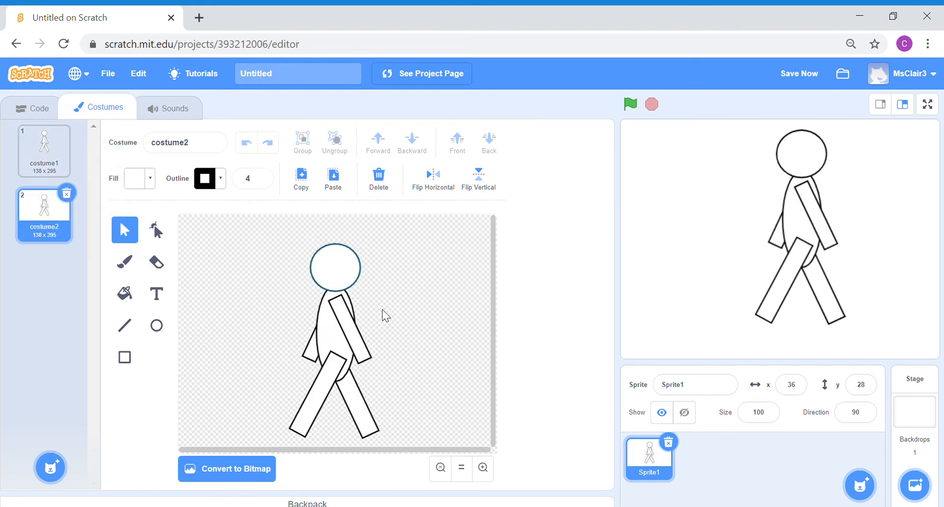
pyautogui.click(352, 344)
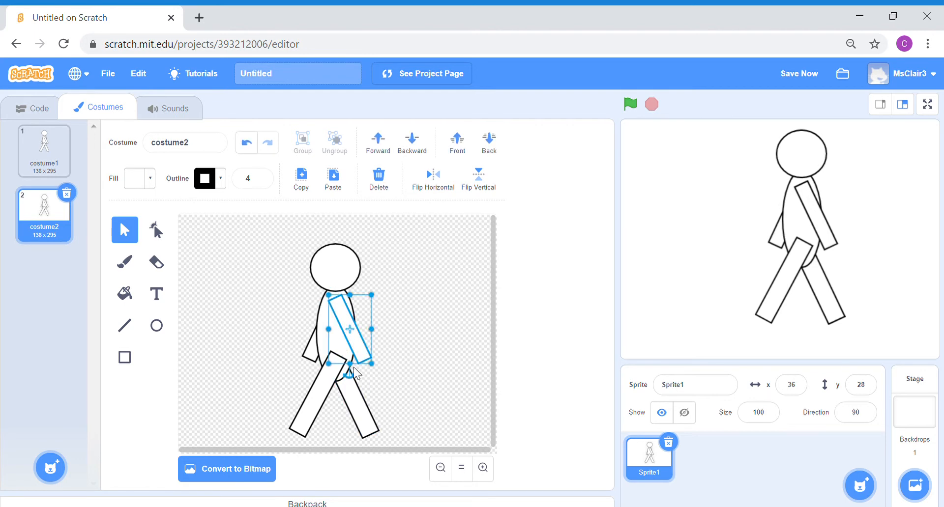
pyautogui.moveTo(359, 386); pyautogui.dragTo(341, 390)
pyautogui.moveTo(355, 356); pyautogui.dragTo(343, 389)
pyautogui.moveTo(316, 358); pyautogui.dragTo(327, 374)
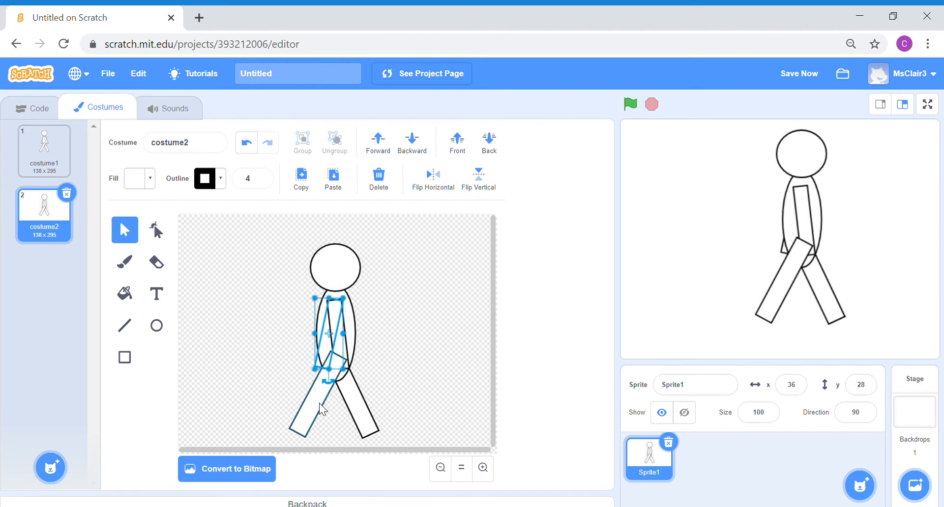
# Rotate both legs in costume2 inward until they are nearly vertical and meet at the hip
pyautogui.click(320, 404)
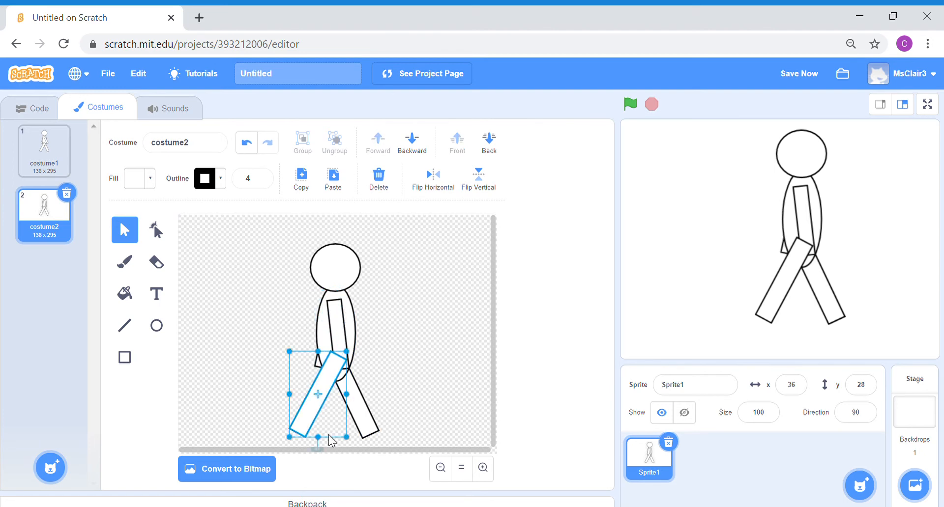
pyautogui.moveTo(325, 448); pyautogui.dragTo(346, 455)
pyautogui.moveTo(320, 419); pyautogui.dragTo(334, 423)
pyautogui.click(367, 432)
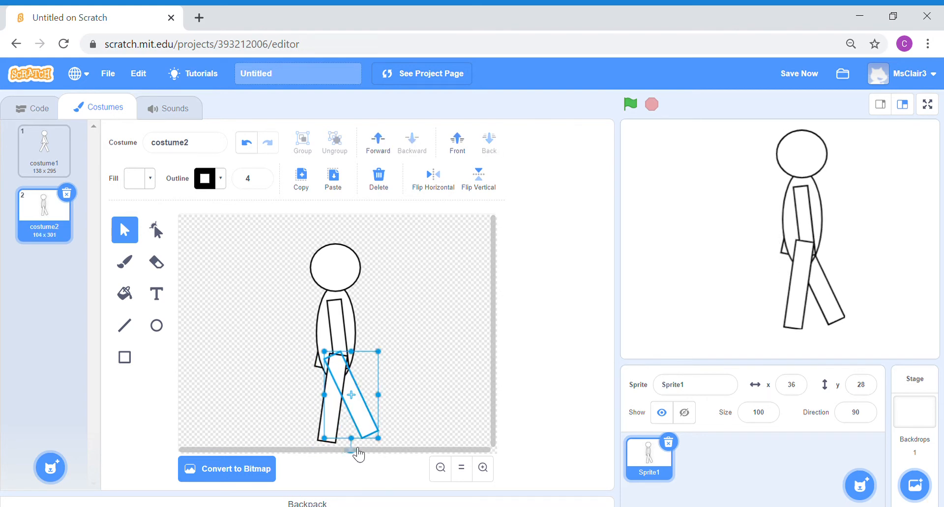
pyautogui.moveTo(358, 455); pyautogui.dragTo(350, 432)
pyautogui.click(443, 427)
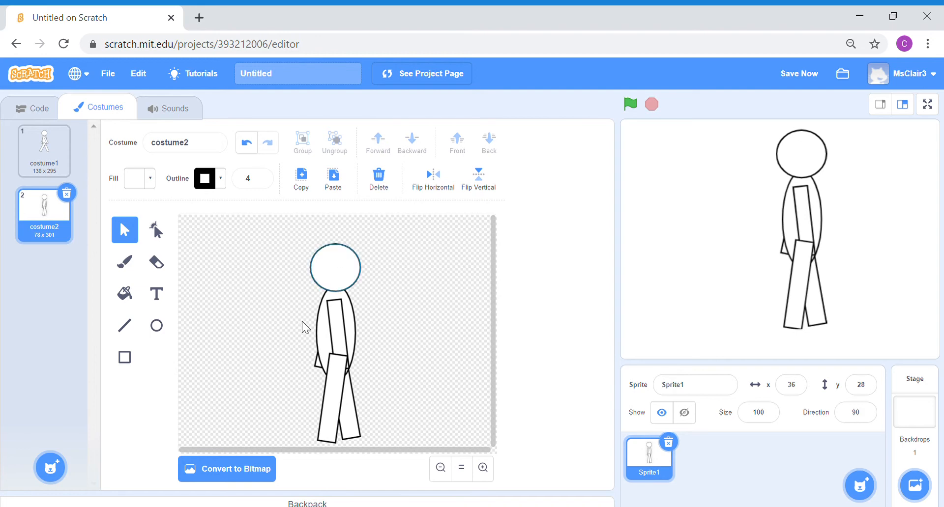
# Raise the head slightly in costume2 and compare its pose with costume1
pyautogui.click(43, 168)
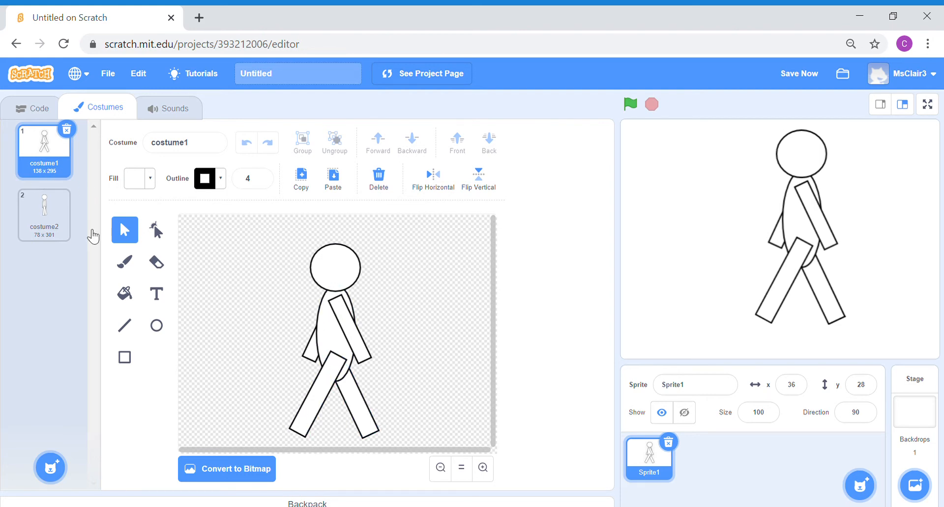
pyautogui.click(45, 225)
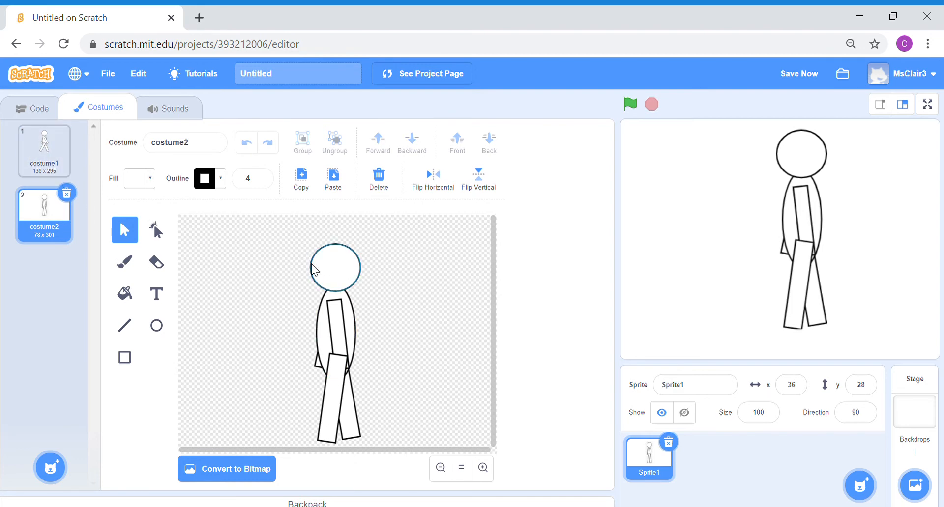
pyautogui.moveTo(337, 273); pyautogui.dragTo(337, 268)
pyautogui.click(398, 304)
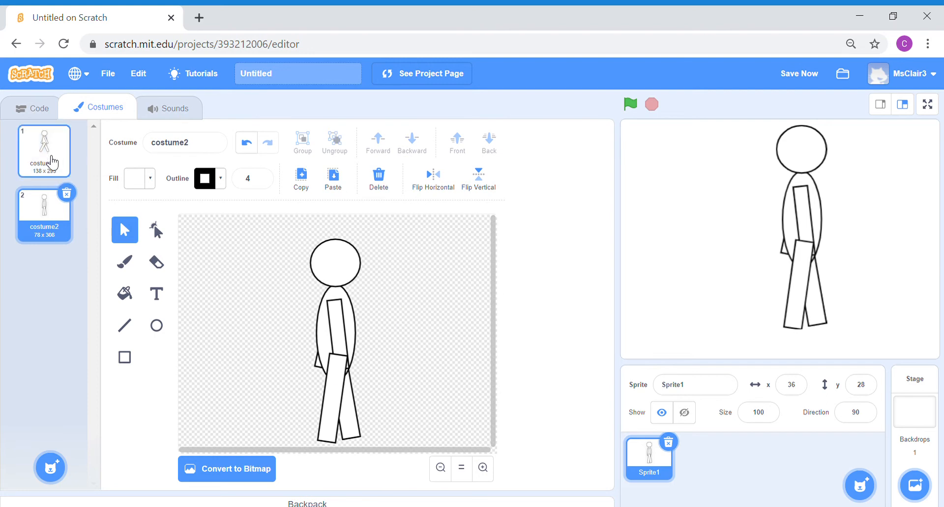
pyautogui.click(53, 163)
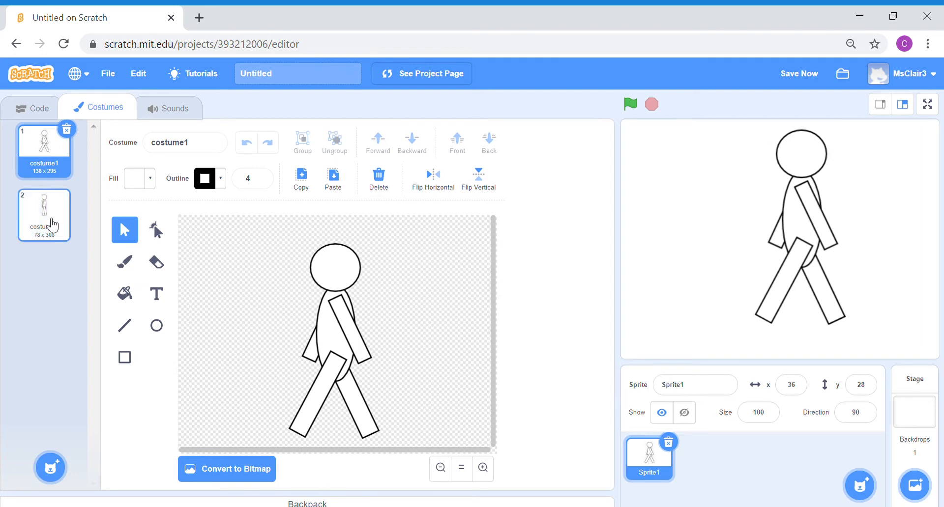
pyautogui.click(53, 227)
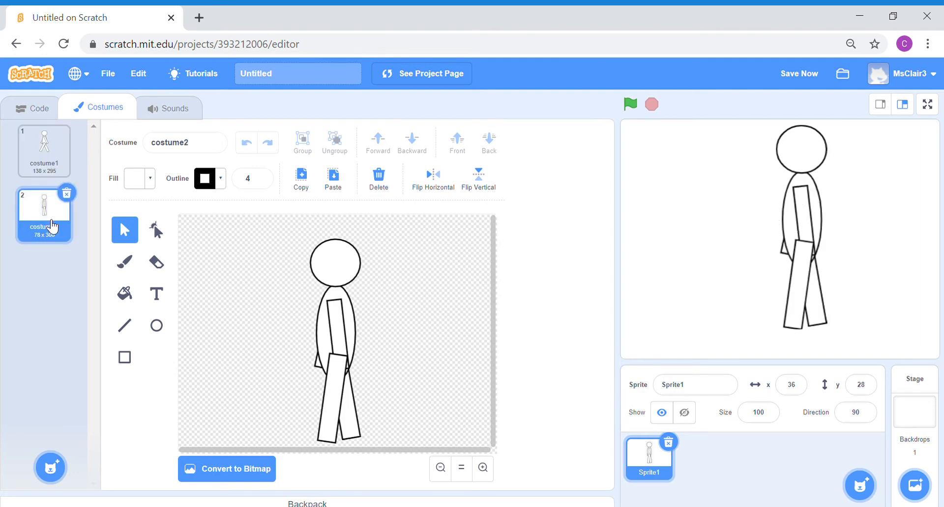
# Bring the near arm in costume2 to the front, over the leg
pyautogui.click(338, 327)
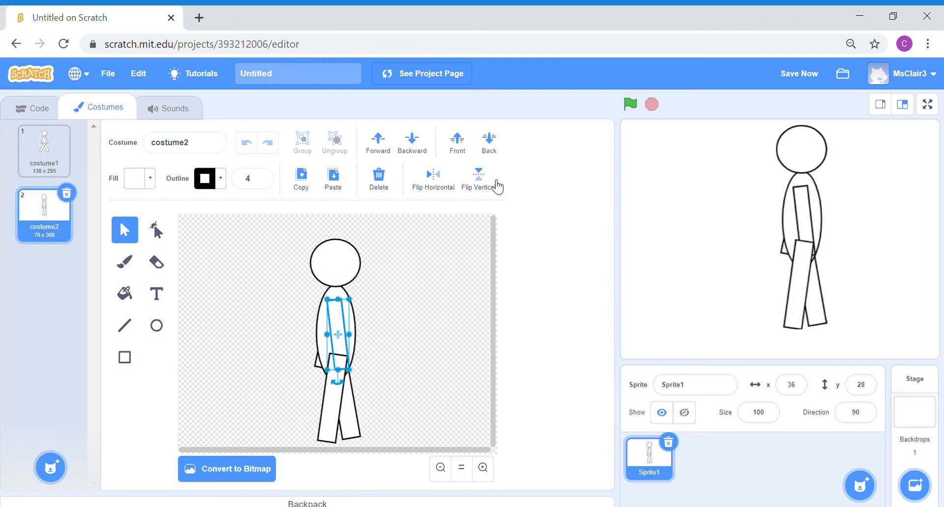
pyautogui.click(457, 143)
pyautogui.click(448, 330)
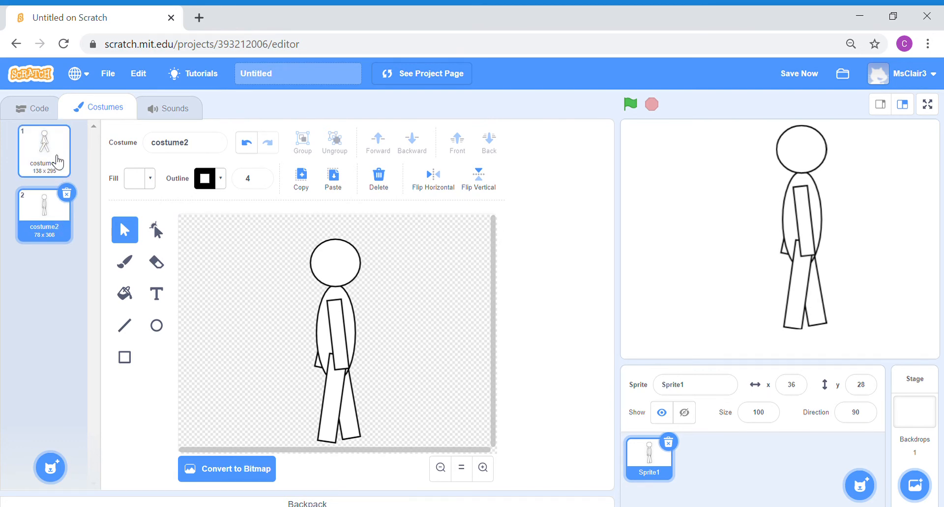
# Duplicate costume1 again and move the copy below costume2 as the third costume
pyautogui.click(58, 162)
pyautogui.rightClick(58, 162)
pyautogui.click(78, 169)
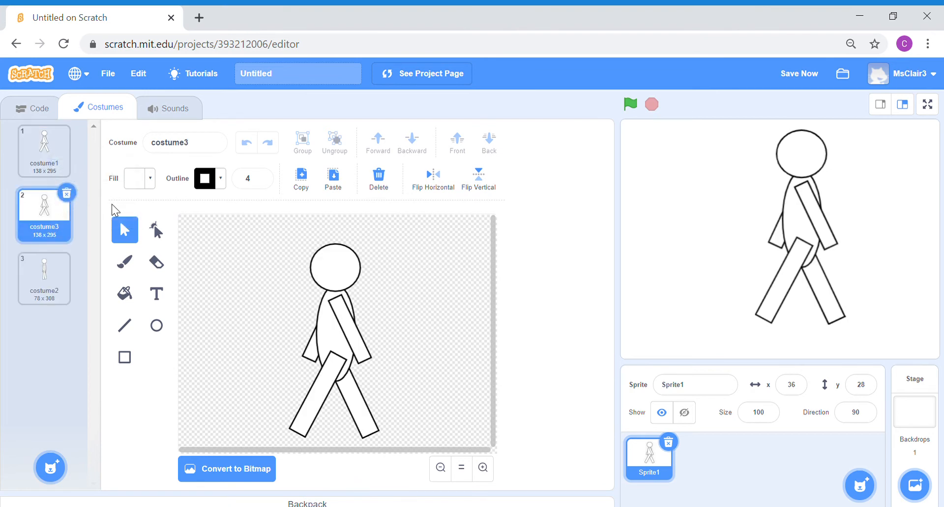
pyautogui.moveTo(63, 221); pyautogui.dragTo(48, 294)
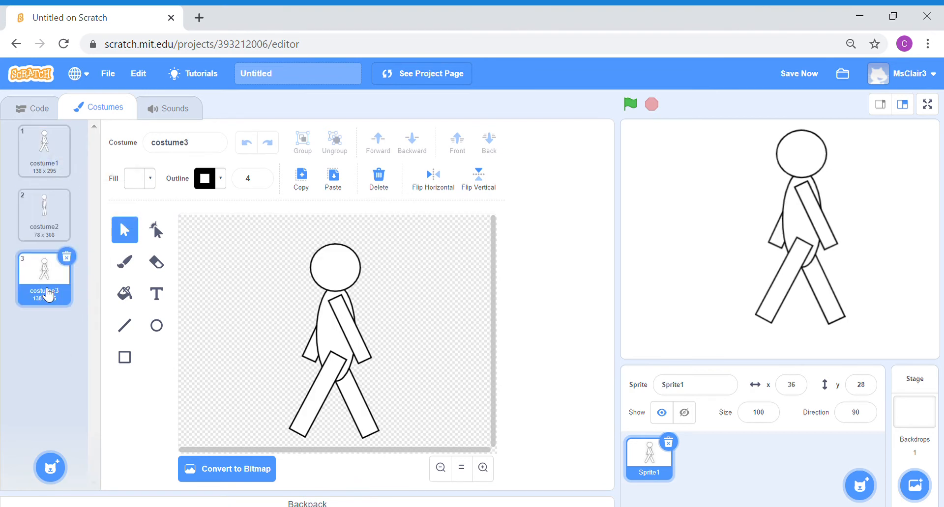
# Swap the arms' stacking in costume3: send the forward-swinging arm behind the body and bring the rear-swinging arm to the front
pyautogui.click(358, 340)
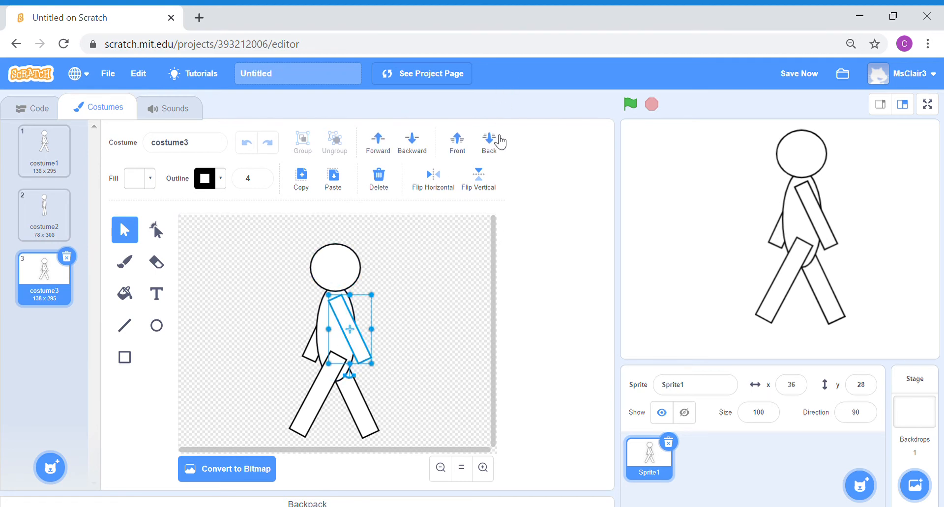
pyautogui.click(494, 155)
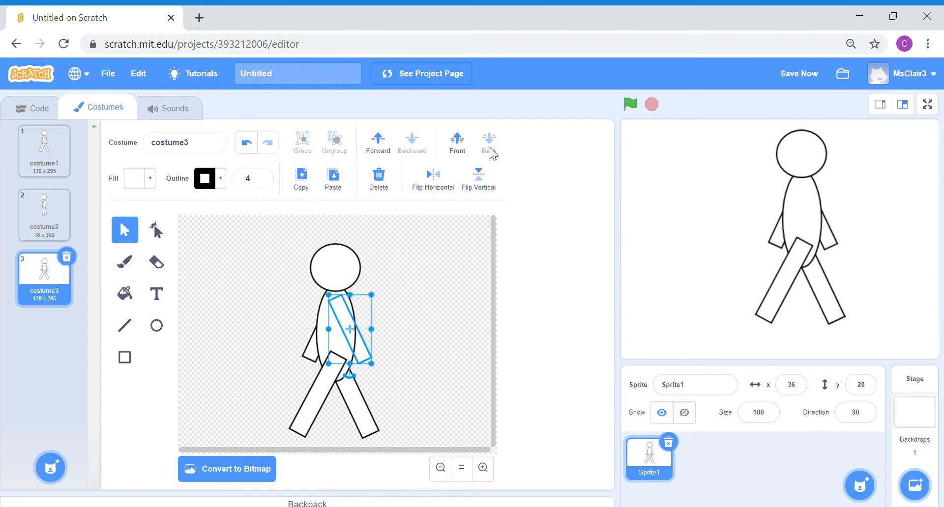
pyautogui.click(313, 351)
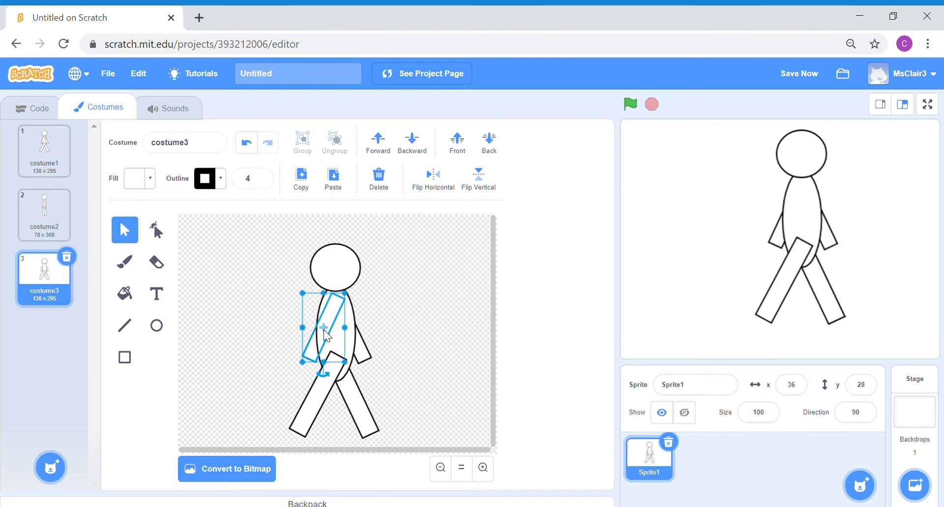
pyautogui.click(456, 142)
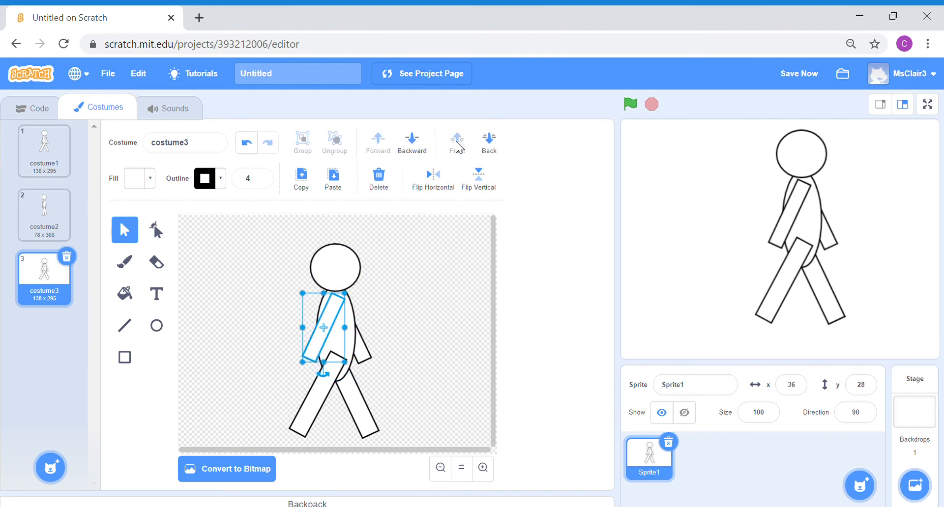
pyautogui.click(399, 379)
# Swap the legs' stacking in costume3: send the left-hand leg to the back and bring the right-hand leg to the front
pyautogui.click(318, 394)
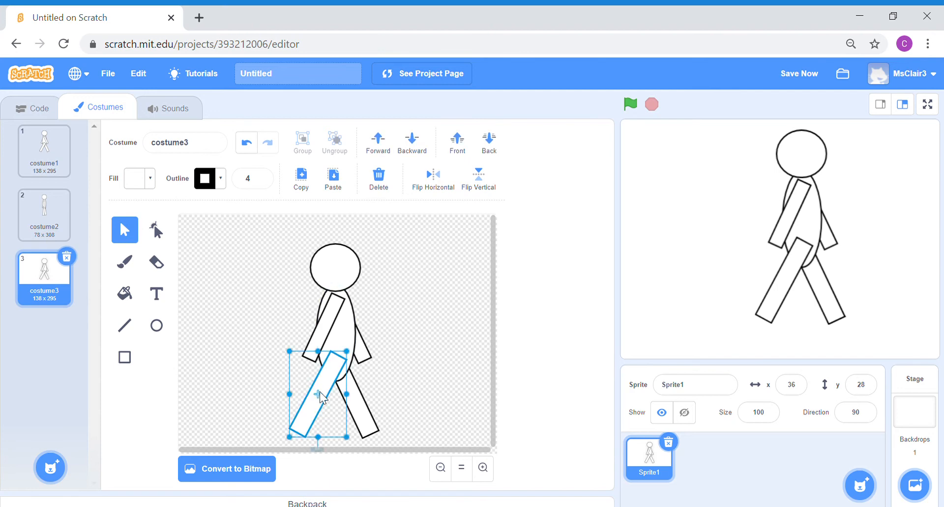
pyautogui.click(491, 147)
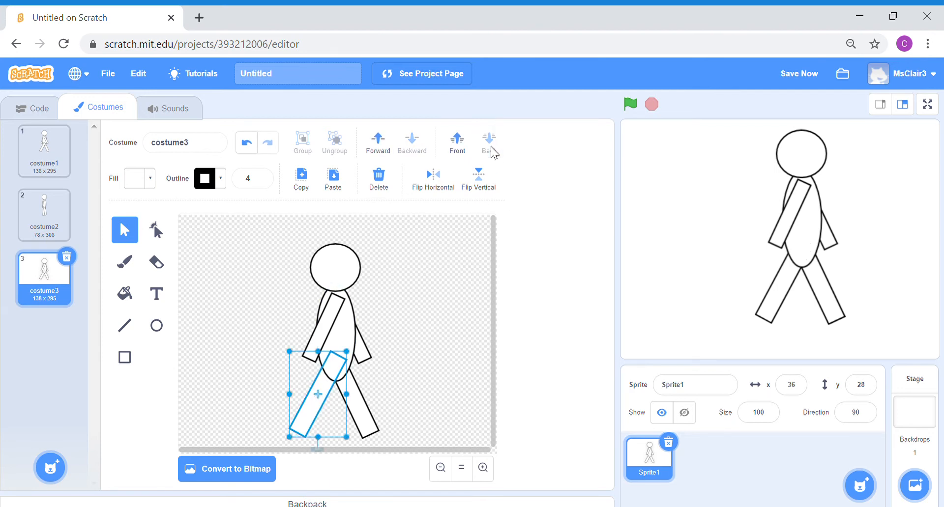
pyautogui.click(370, 427)
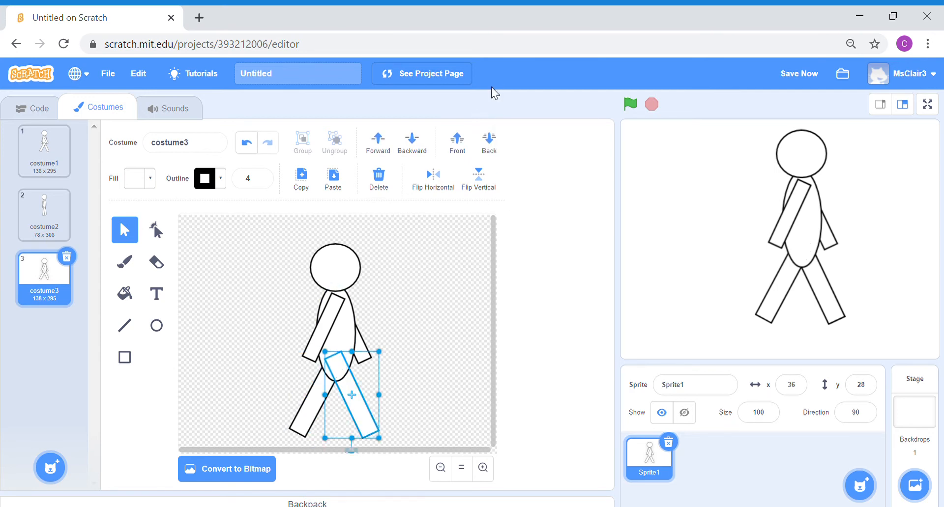
pyautogui.click(458, 144)
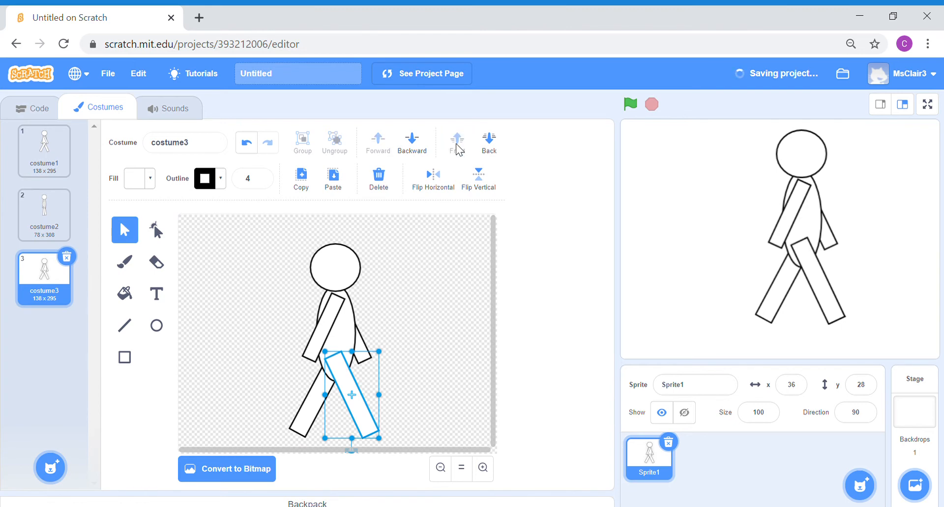
pyautogui.click(439, 385)
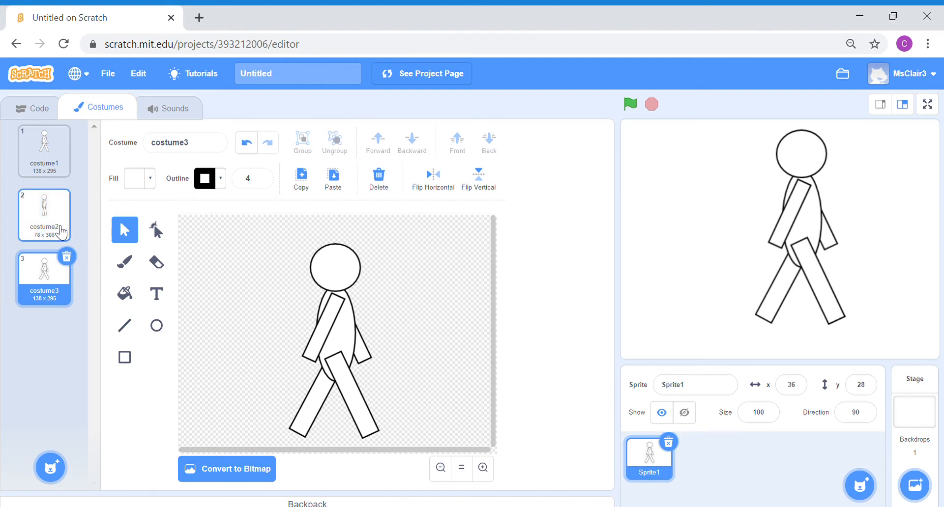
# Duplicate costume2 and move the copy below costume3 as the fourth costume
pyautogui.click(62, 230)
pyautogui.rightClick(62, 227)
pyautogui.click(81, 234)
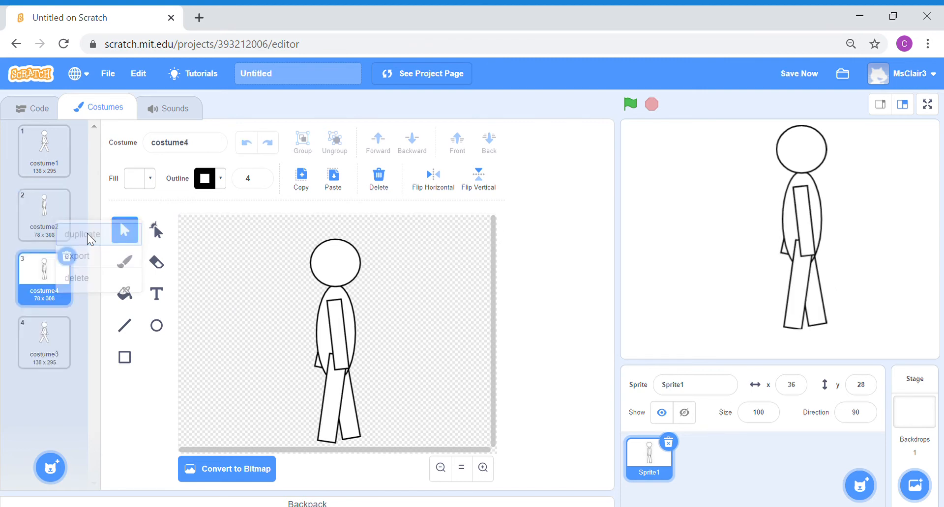
pyautogui.moveTo(47, 290); pyautogui.dragTo(40, 356)
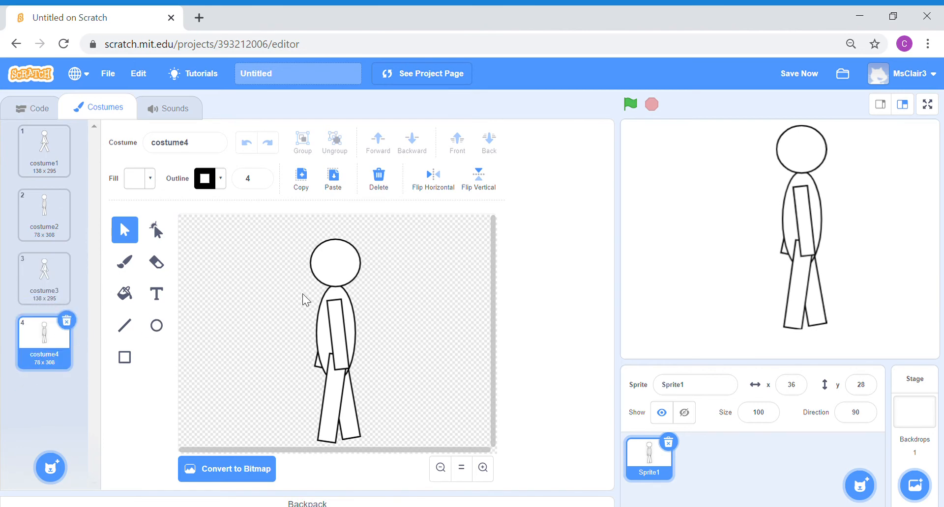
# Swap the arms' stacking in costume4: send the front arm behind the body and bring the hidden arm to the front
pyautogui.click(340, 335)
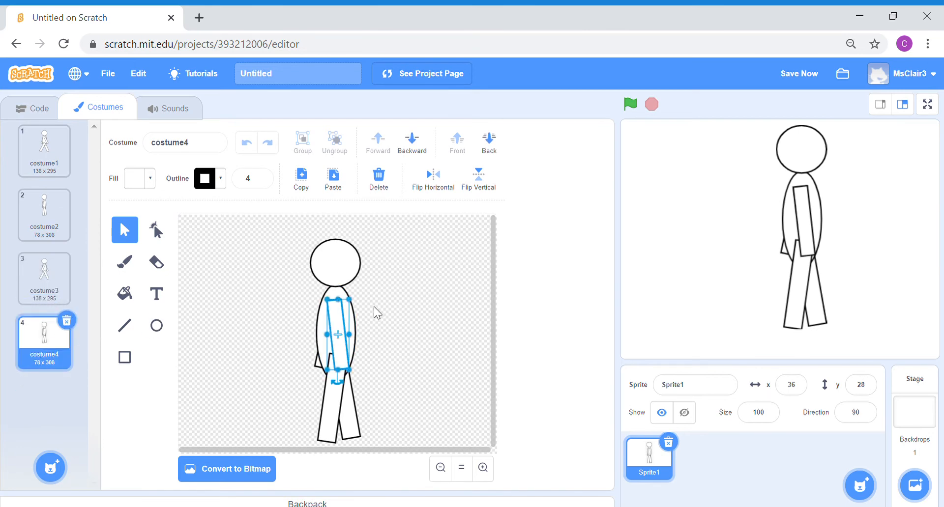
pyautogui.click(489, 141)
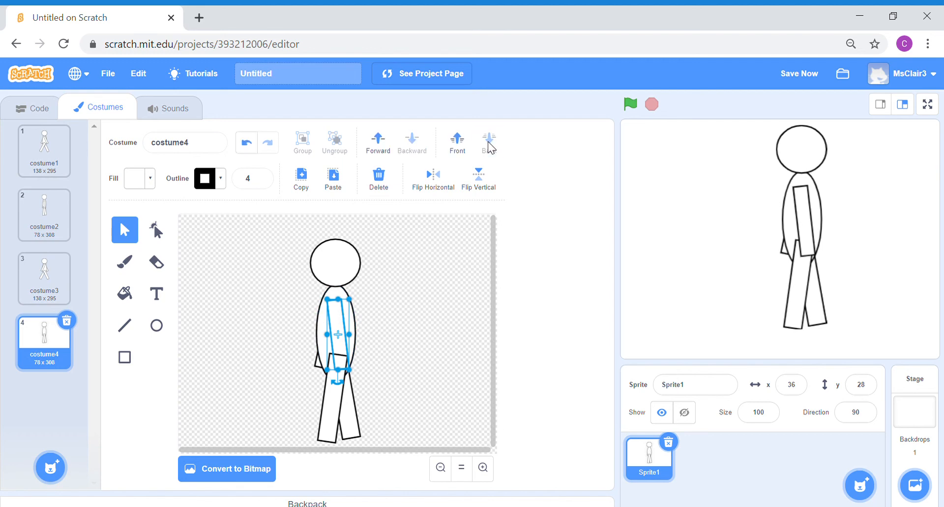
pyautogui.click(319, 363)
pyautogui.click(462, 153)
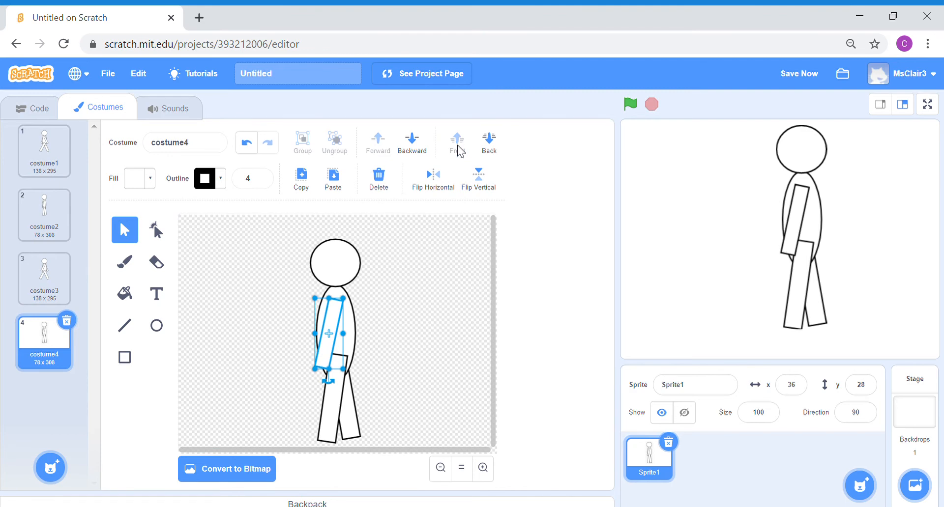
# Send costume4's left-hand leg to the back and the right-hand leg to the front, then bring the visible arm over the leg
pyautogui.click(333, 419)
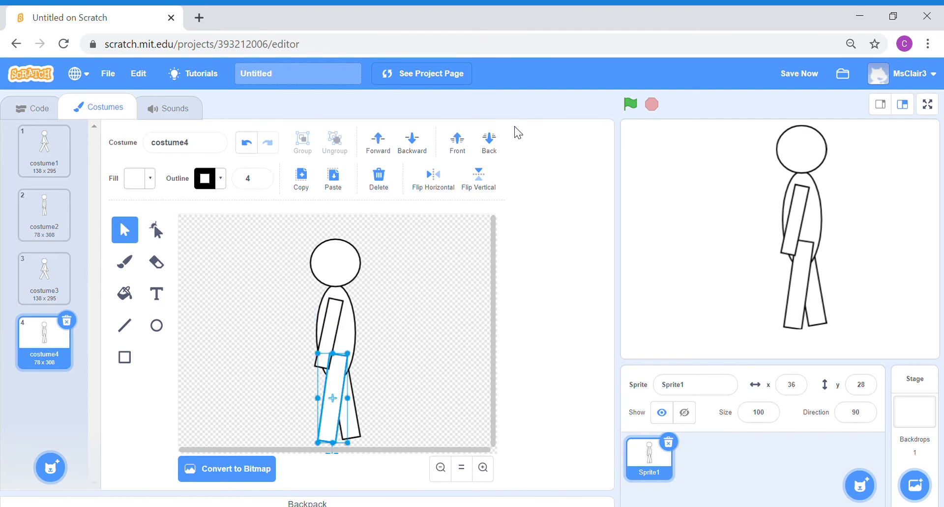
pyautogui.click(489, 147)
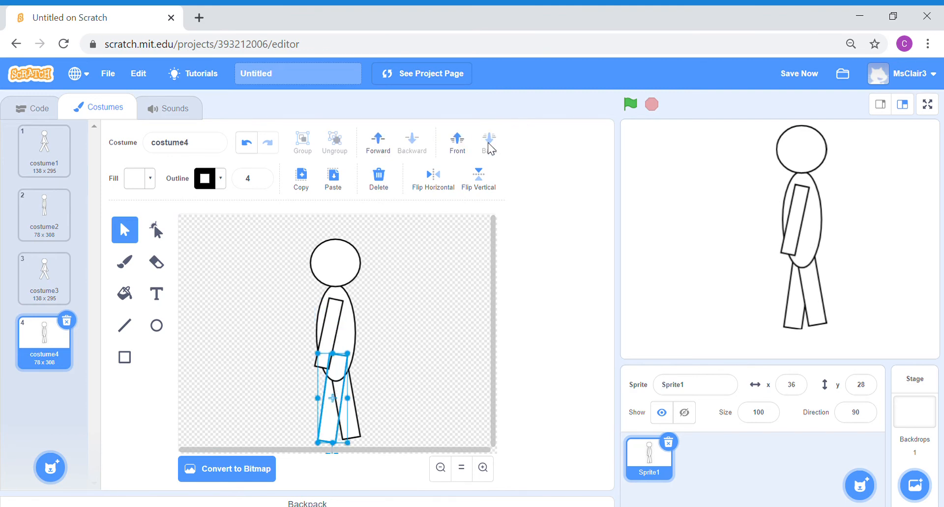
pyautogui.click(361, 434)
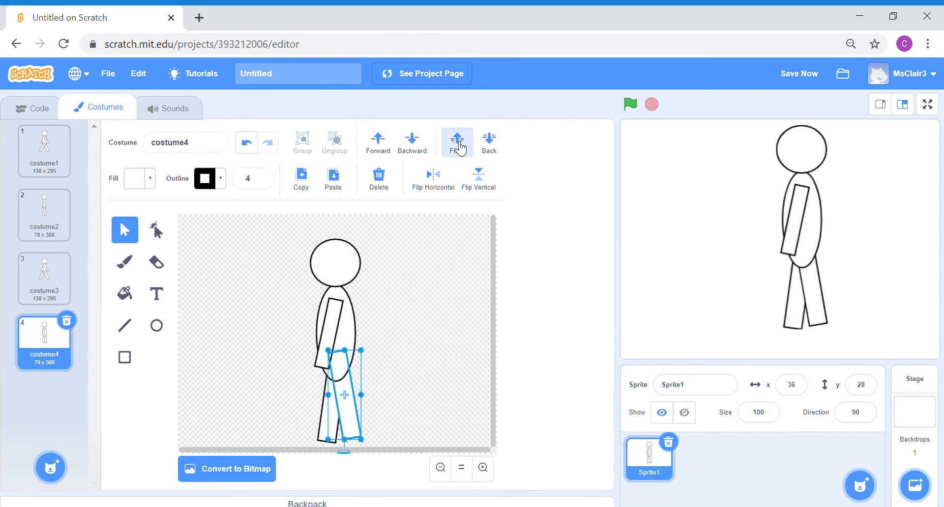
pyautogui.click(458, 144)
pyautogui.click(415, 368)
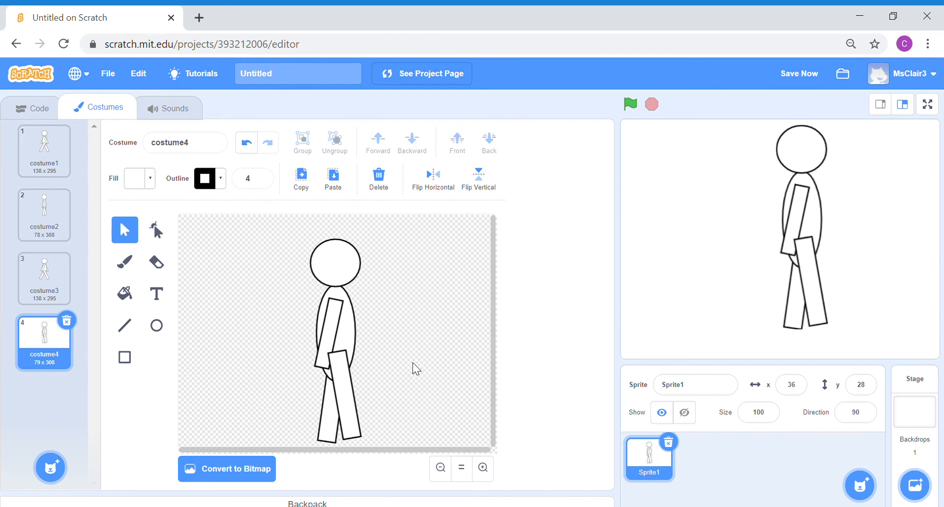
pyautogui.click(337, 335)
pyautogui.click(460, 142)
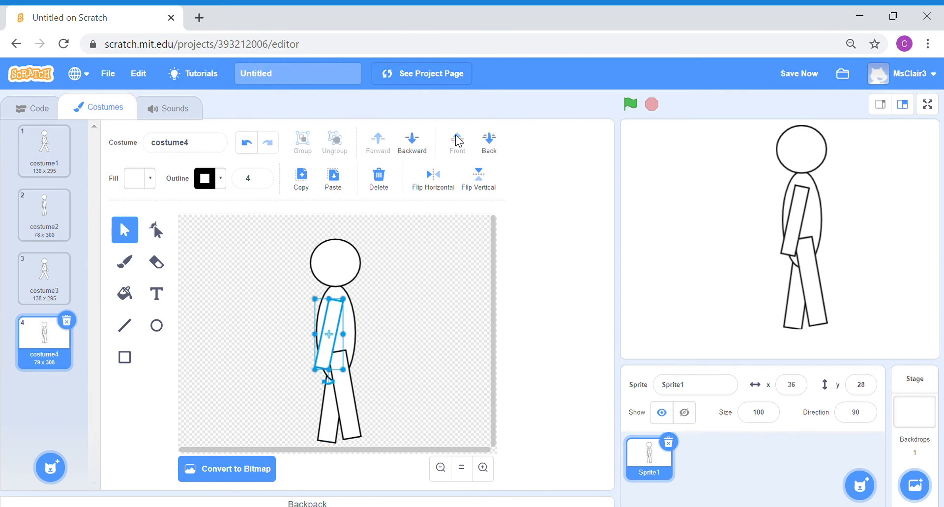
# Review the walk cycle by viewing costume1 through costume4 in order, comparing the arm and leg poses
pyautogui.click(414, 379)
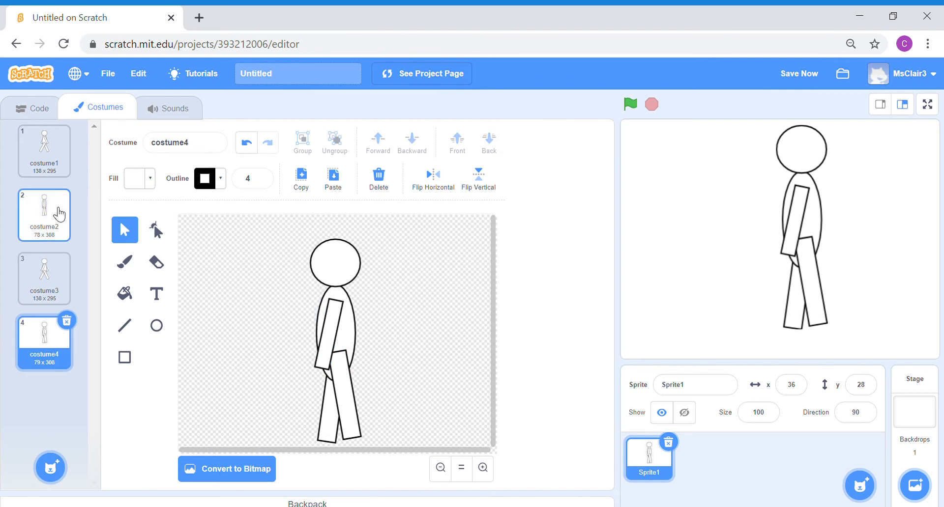
pyautogui.click(43, 150)
pyautogui.click(46, 215)
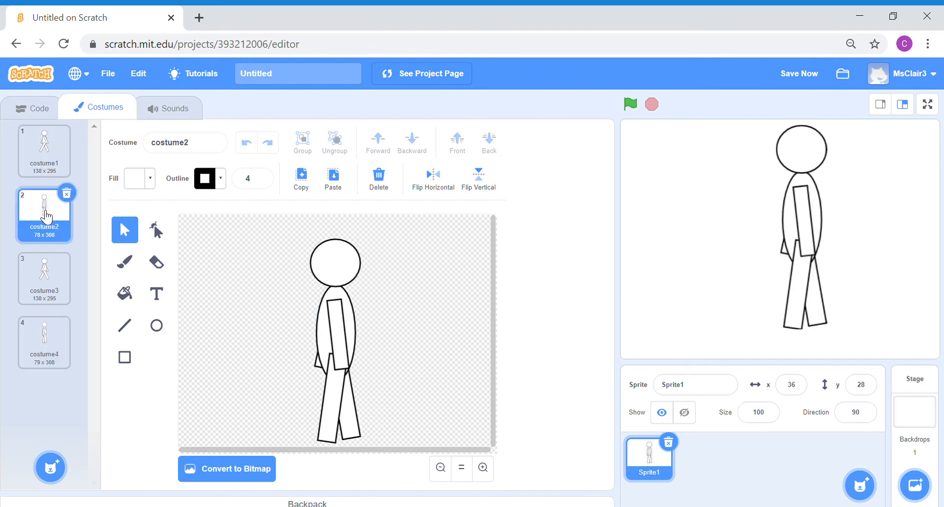
pyautogui.click(48, 276)
pyautogui.click(52, 362)
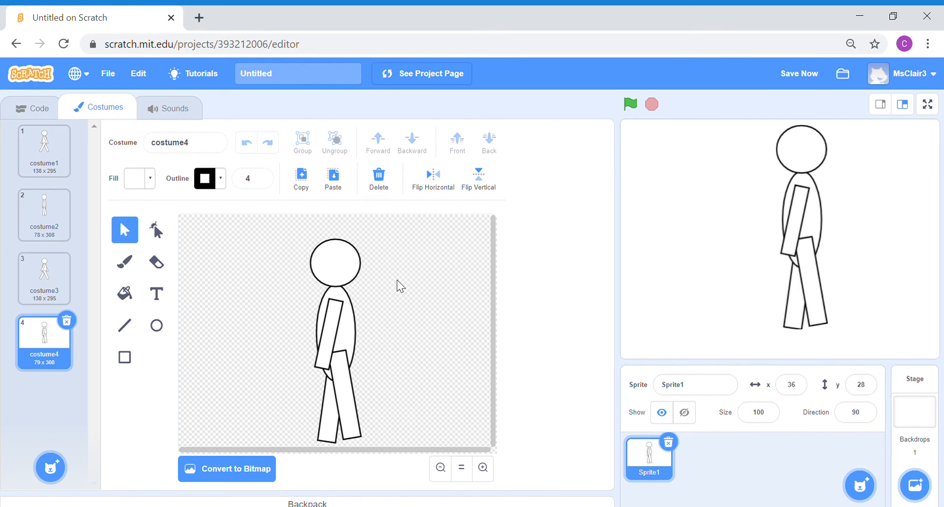
pyautogui.click(52, 174)
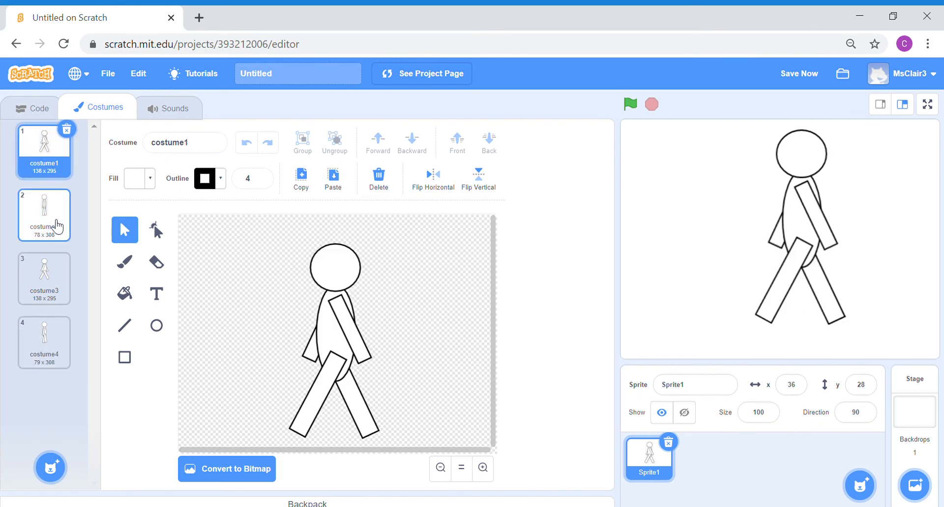
pyautogui.click(53, 227)
pyautogui.click(52, 291)
pyautogui.click(52, 347)
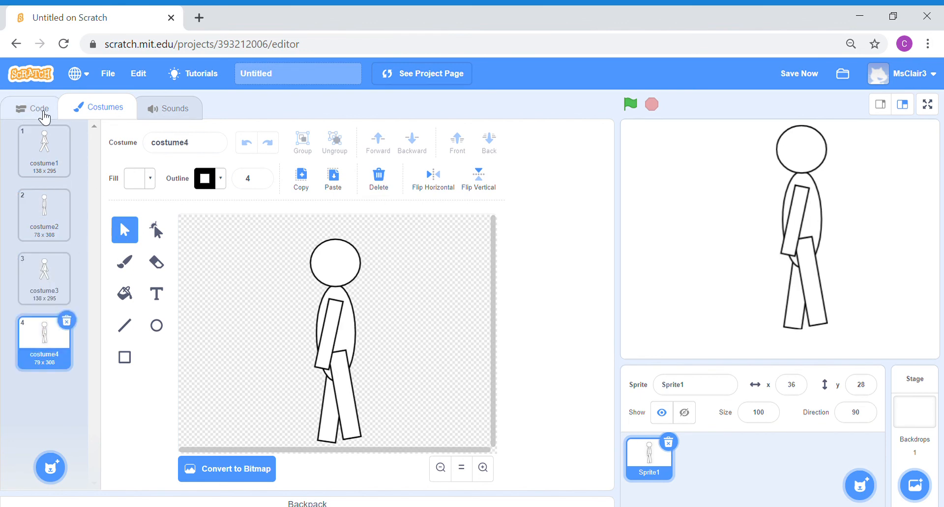
# Move the sprite closer to the stage centre and start its script with a when-green-flag-clicked block followed by a forever loop
pyautogui.click(45, 117)
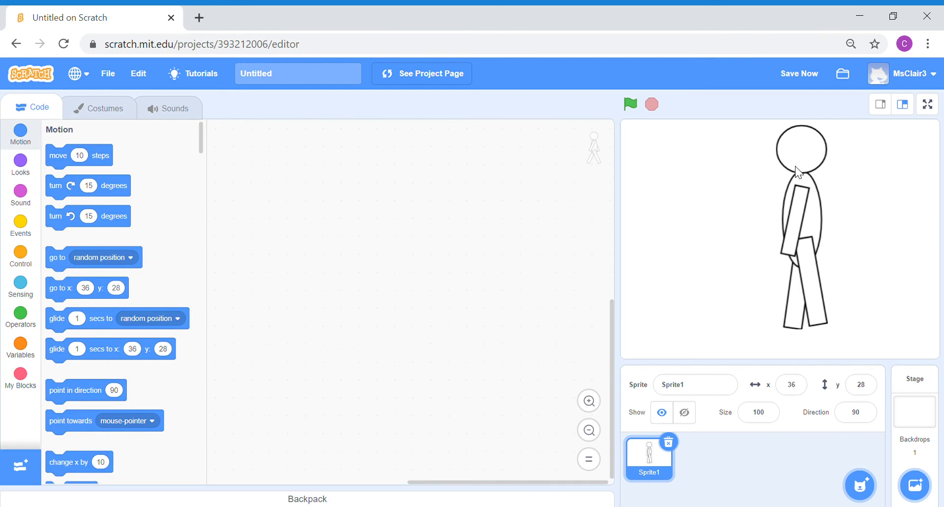
pyautogui.moveTo(795, 166)
pyautogui.mouseDown()
pyautogui.moveTo(785, 173)
pyautogui.moveTo(792, 154)
pyautogui.moveTo(793, 166)
pyautogui.mouseUp()
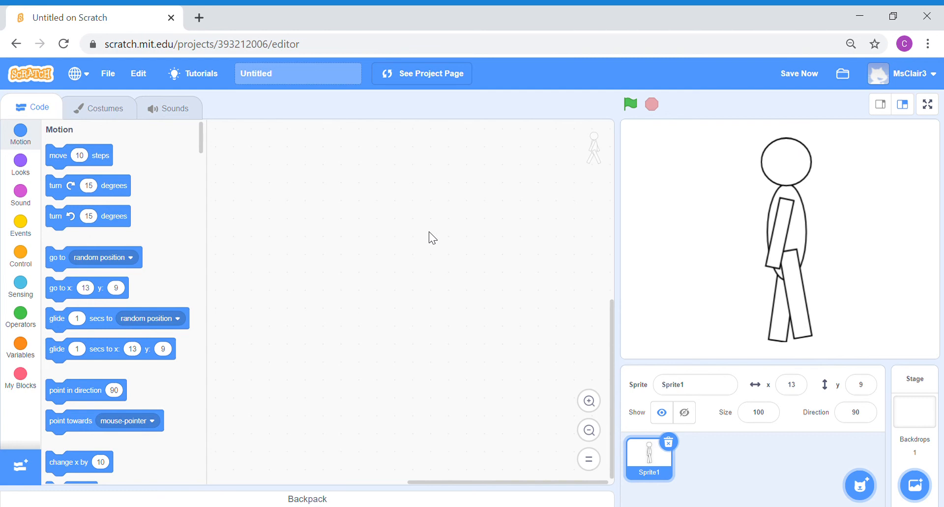
pyautogui.click(24, 258)
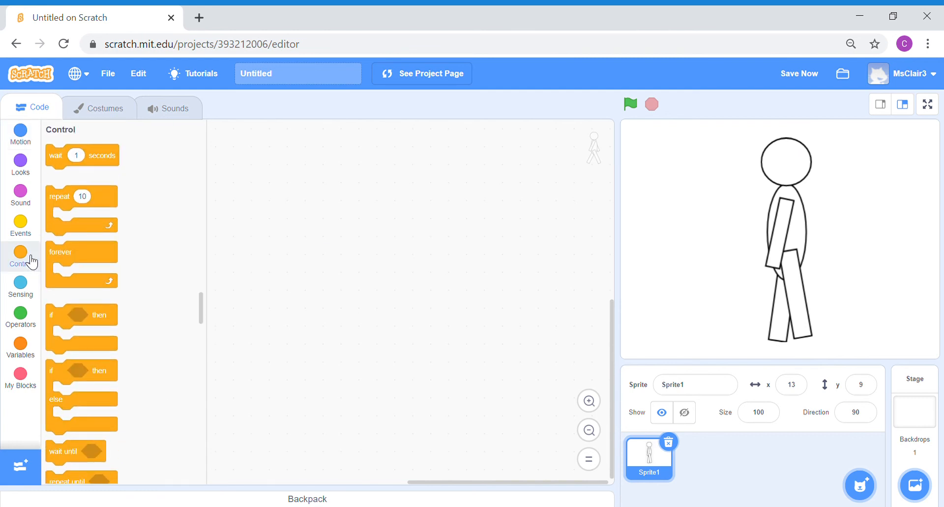
pyautogui.click(21, 229)
pyautogui.moveTo(75, 167); pyautogui.dragTo(331, 204)
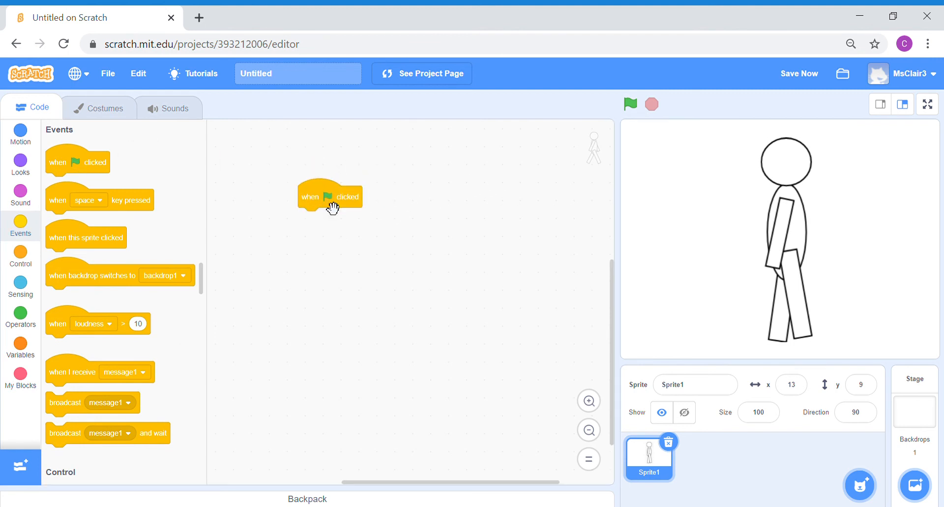
pyautogui.click(27, 267)
pyautogui.moveTo(110, 261); pyautogui.dragTo(361, 238)
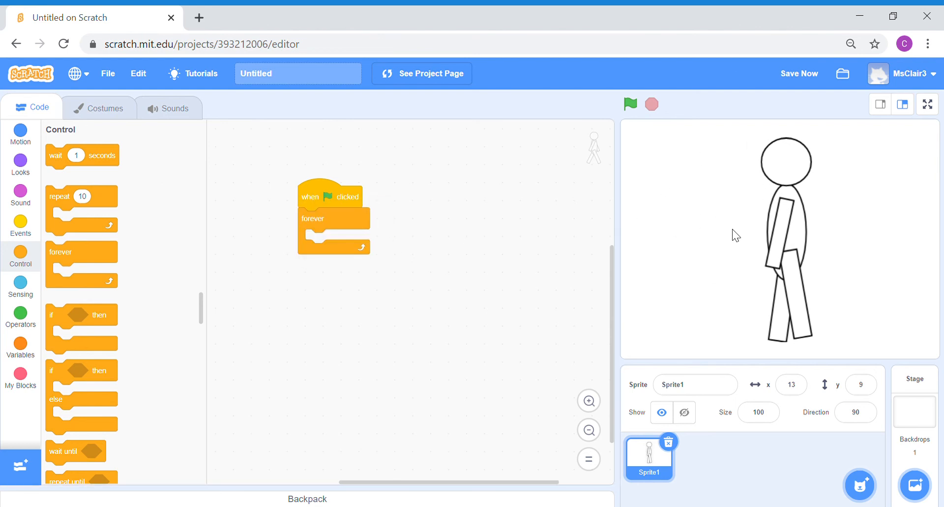
# Add a wait block inside the forever loop and set it to 0.1 seconds
pyautogui.moveTo(108, 158); pyautogui.dragTo(371, 243)
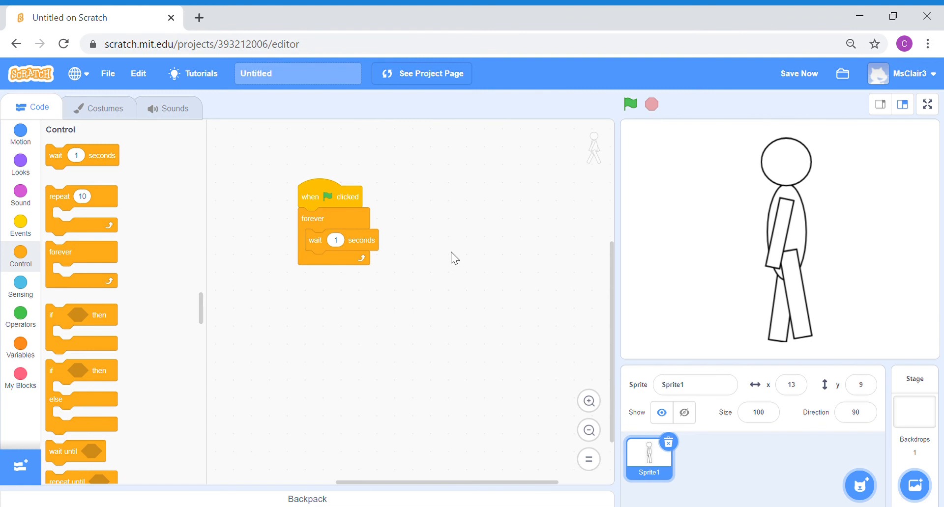
pyautogui.click(336, 241)
pyautogui.write('0.1')
# Add a next costume block and a move 10 steps block below the wait block inside the forever loop
pyautogui.click(20, 164)
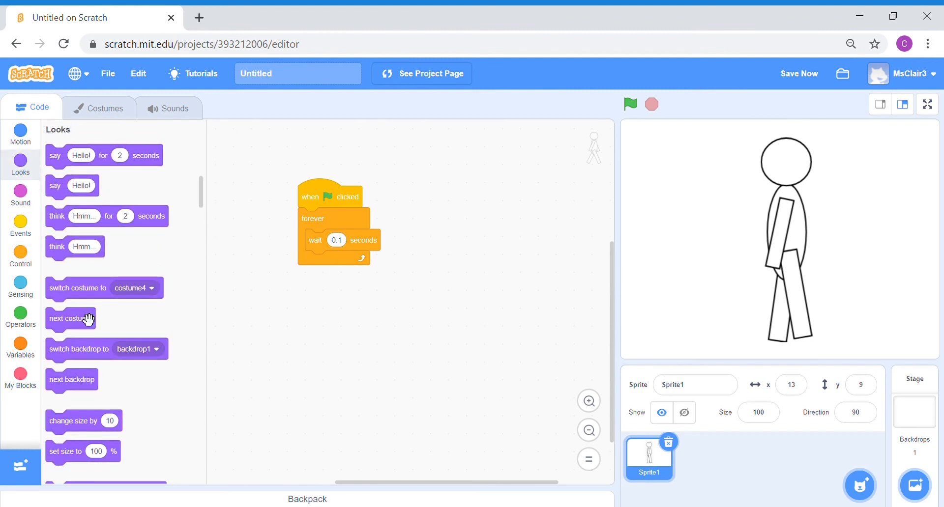
pyautogui.moveTo(211, 294); pyautogui.dragTo(344, 276)
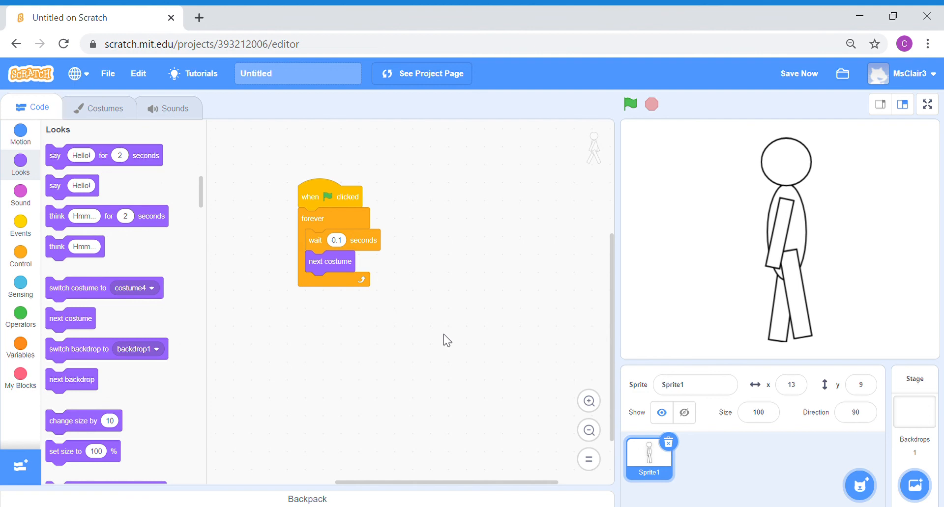
pyautogui.click(21, 139)
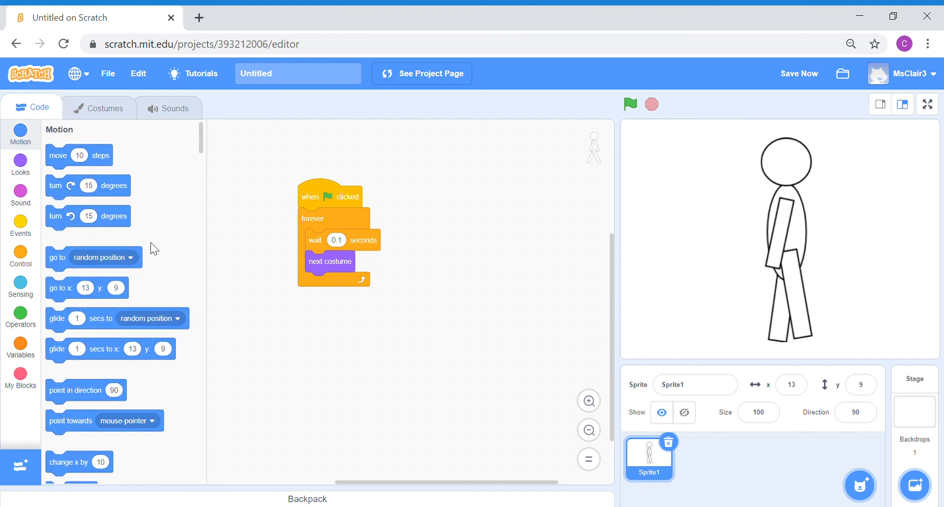
pyautogui.moveTo(105, 170); pyautogui.dragTo(374, 301)
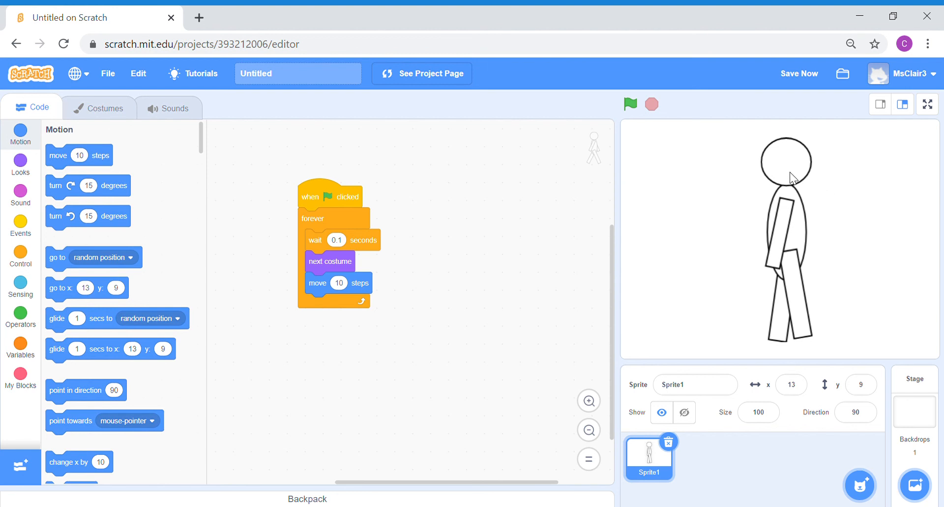
# Place the sprite at the stage's left edge, about x -182, y 10, and run the walking animation before stopping it
pyautogui.moveTo(790, 172); pyautogui.dragTo(659, 172)
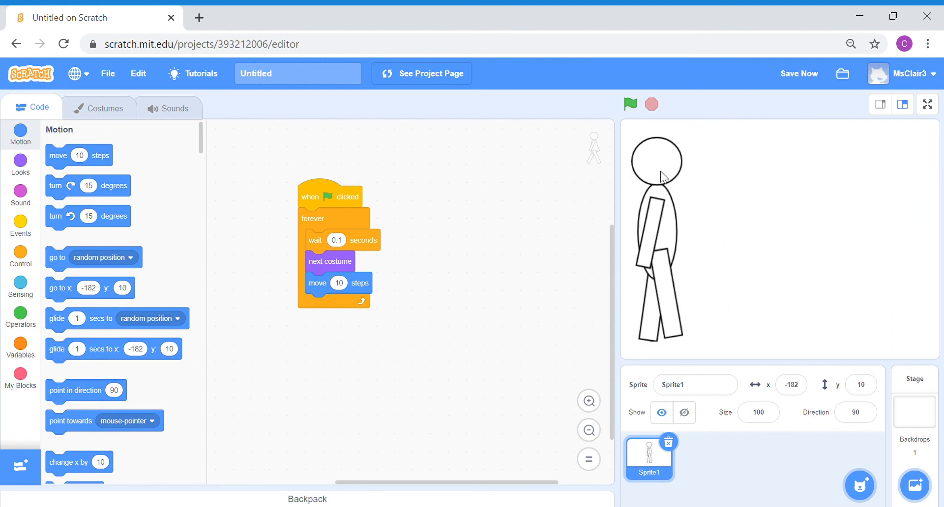
pyautogui.click(631, 104)
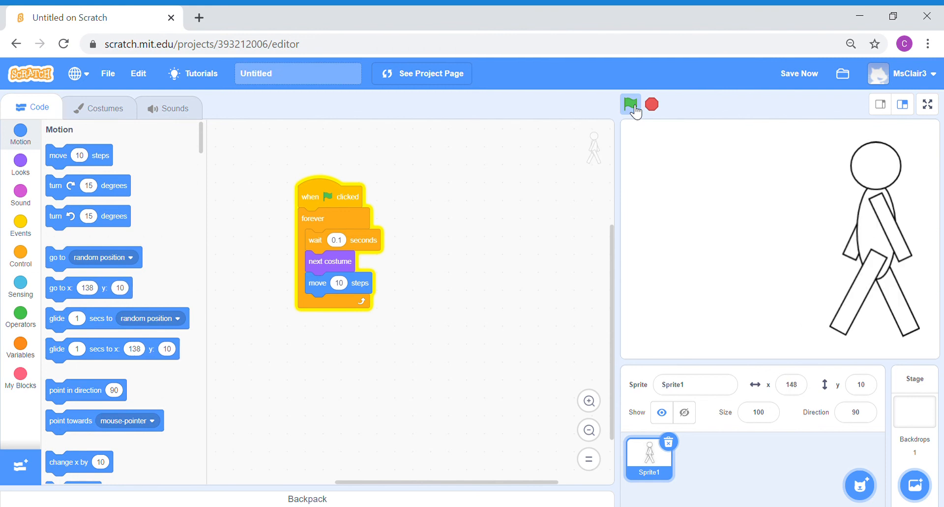
pyautogui.click(654, 105)
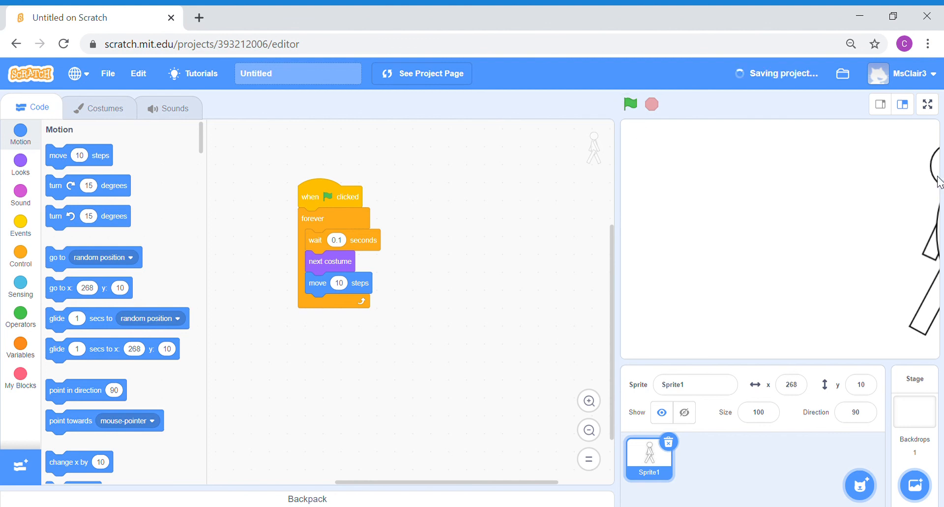
# Return the sprite to the stage's left side, about x -162, y 6, check its costumes, and rerun and stop the animation
pyautogui.moveTo(938, 176); pyautogui.dragTo(652, 173)
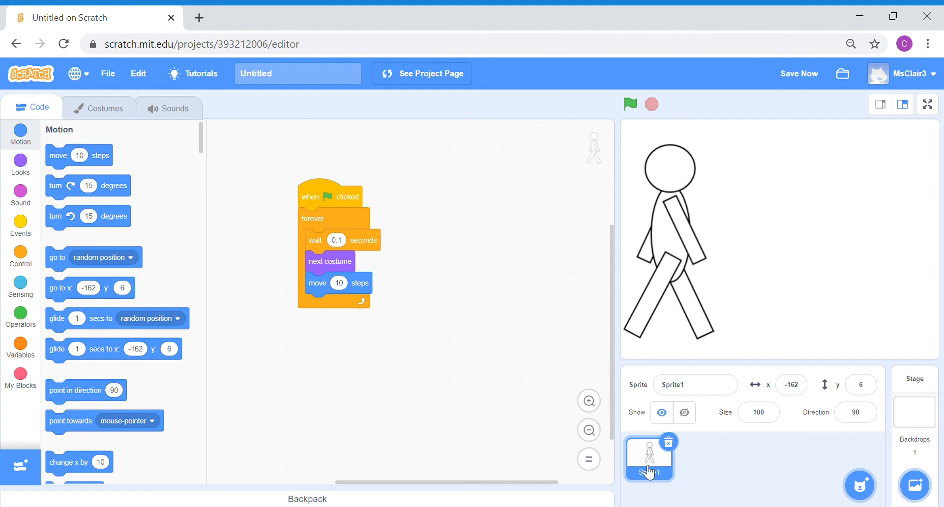
pyautogui.click(117, 118)
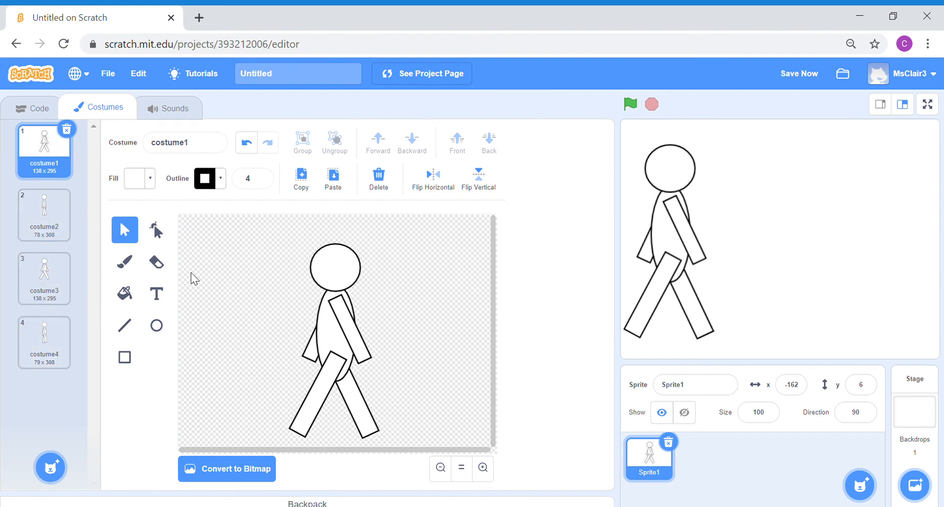
pyautogui.click(36, 113)
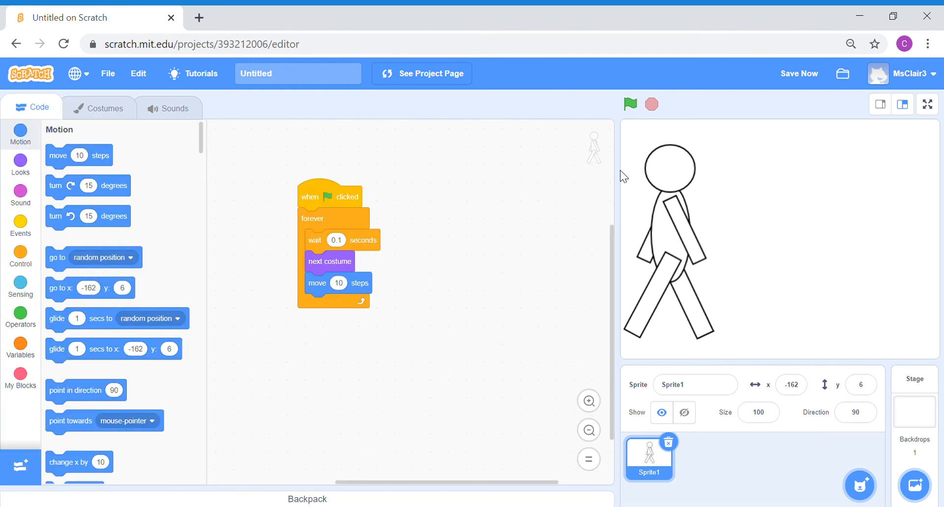
pyautogui.click(630, 104)
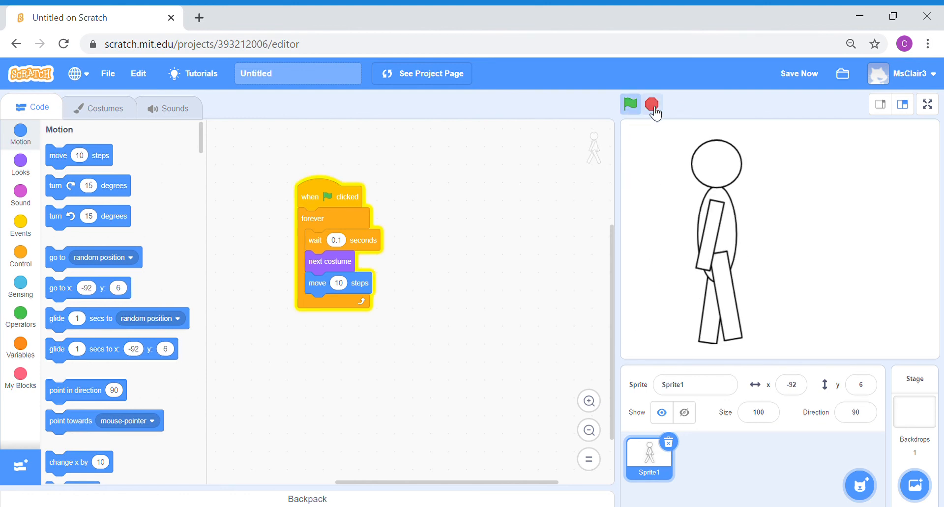
pyautogui.click(656, 111)
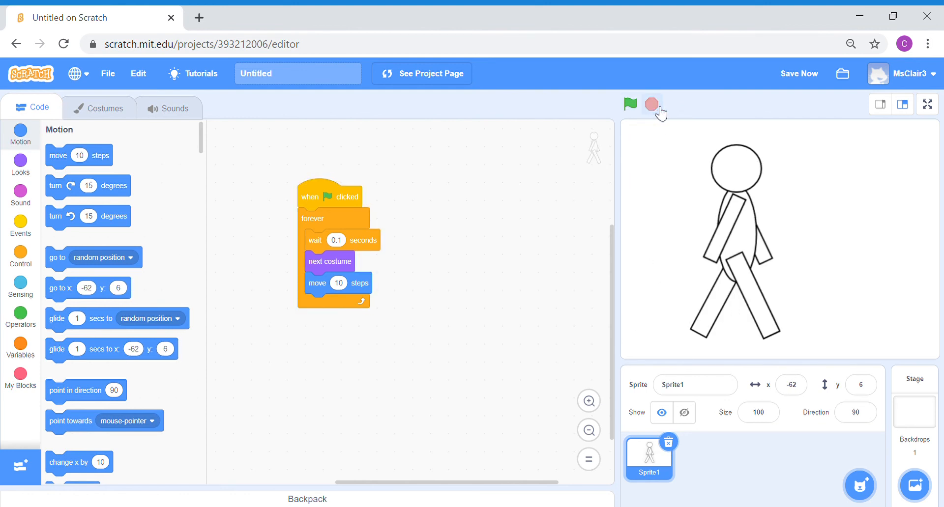
# Set the loop's wait time to 0.05 seconds and test the faster walk, stopping it before the sprite leaves the stage
pyautogui.click(343, 244)
pyautogui.write('0.05')
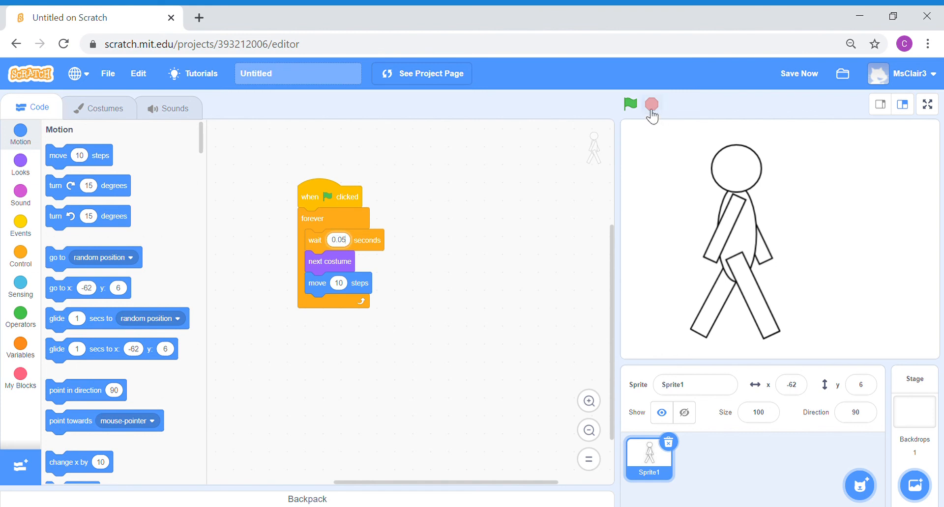
pyautogui.click(630, 105)
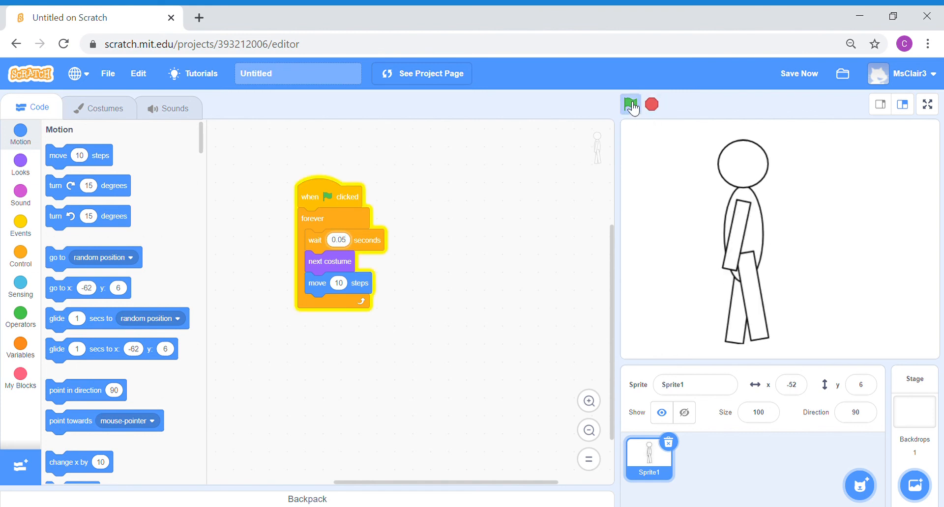
pyautogui.click(657, 106)
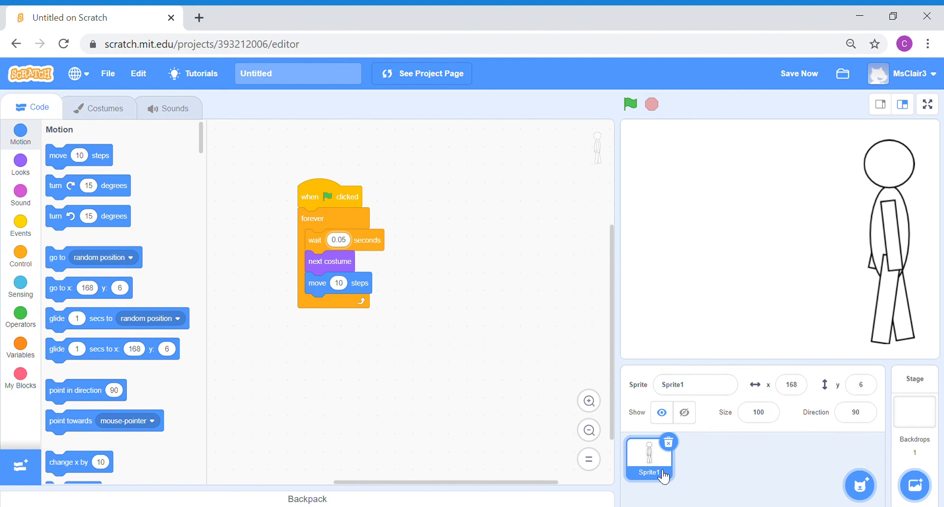
# Open the walking sprite's costumes
pyautogui.click(121, 111)
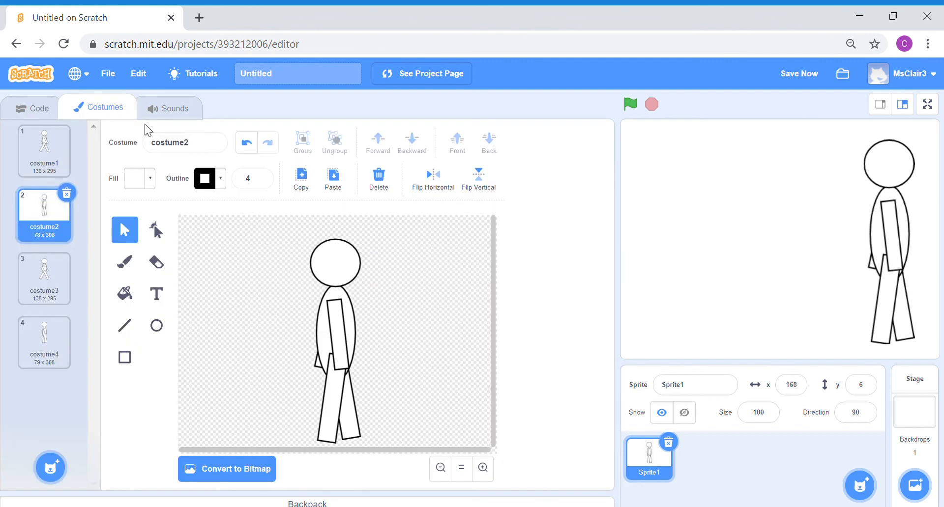